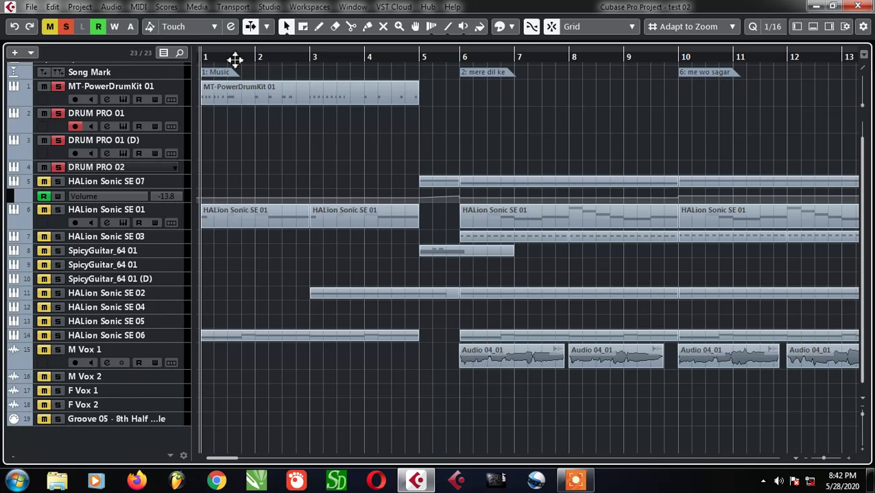
Step: Add the HALion Sonic SE 01, SE 03 and SE 02 tracks and the three SpicyGuitar_64 tracks to the soloed group
click(45, 251)
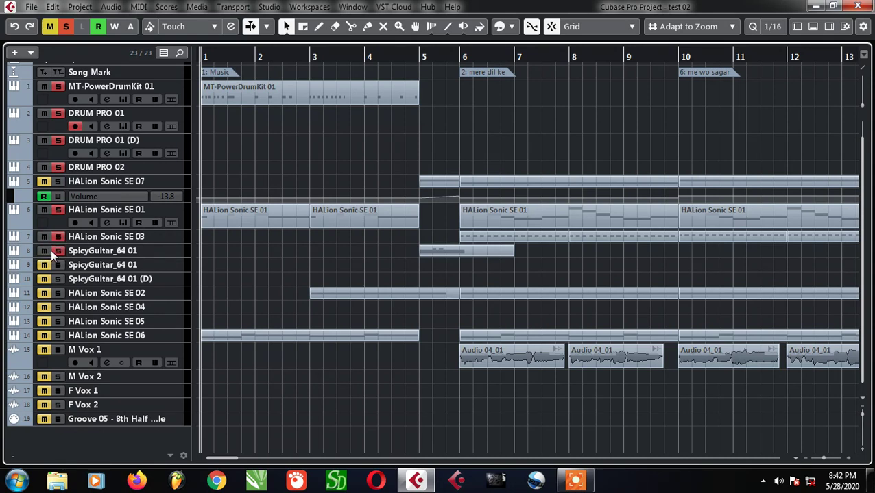
click(59, 250)
click(45, 265)
click(45, 265)
click(47, 267)
click(46, 268)
click(42, 280)
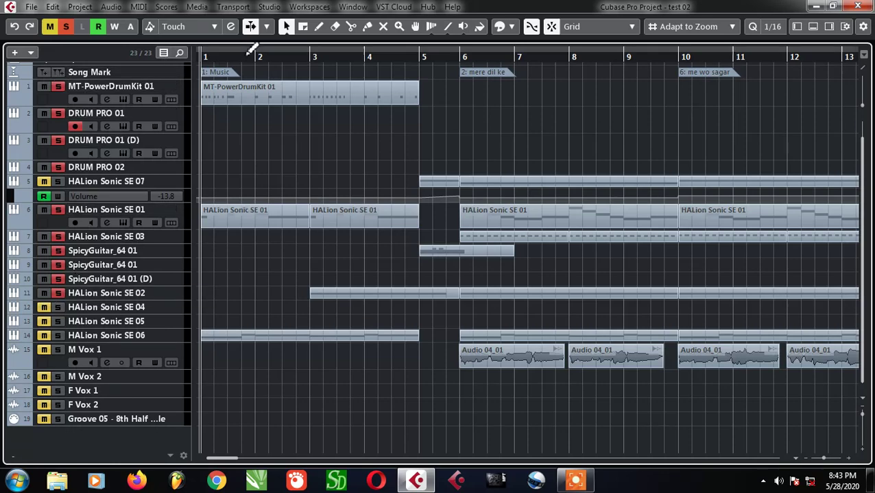
Step: Add the HALion Sonic SE 06, 05 and 04 tracks to the soloed group
drag(251, 57, 174, 110)
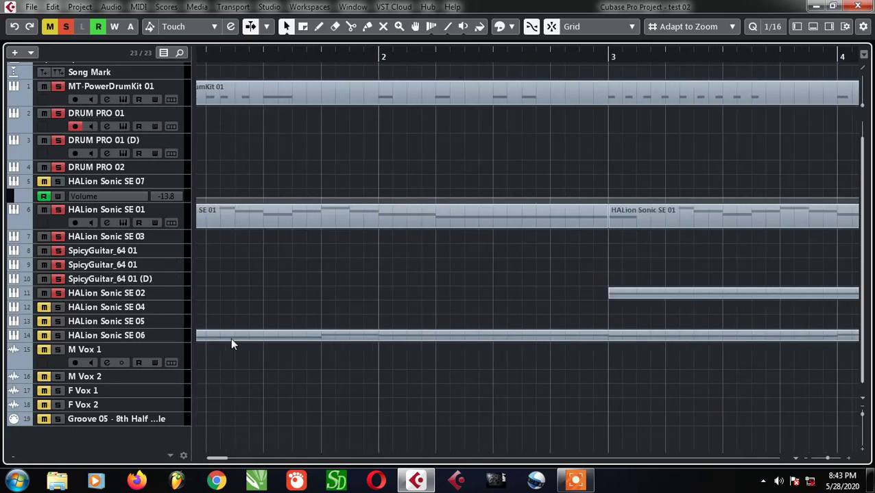
scroll(352, 326, down, 10)
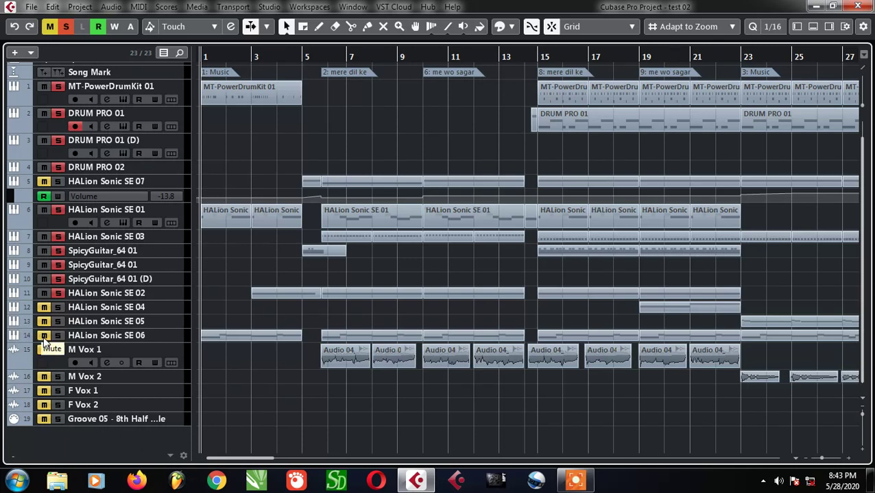
click(44, 335)
click(43, 321)
click(43, 307)
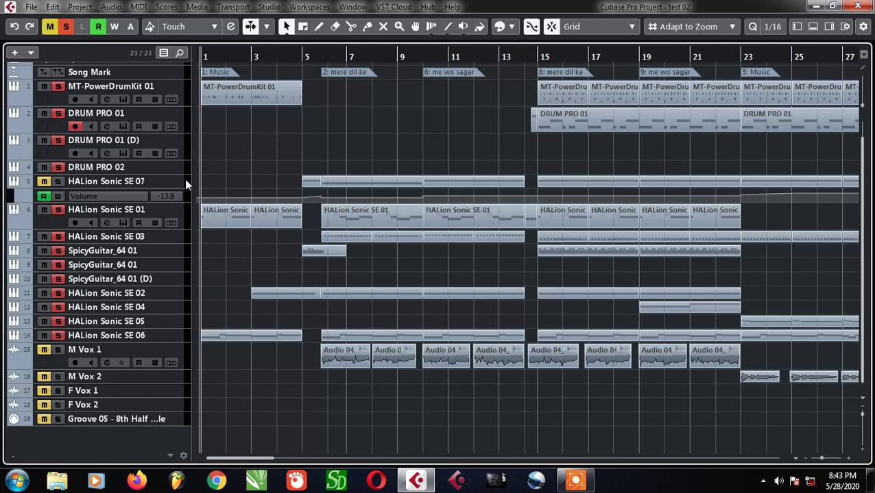
Step: Play the soloed intro from bar 1 into bar 5, and return to the start of the song
scroll(205, 141, up, 3)
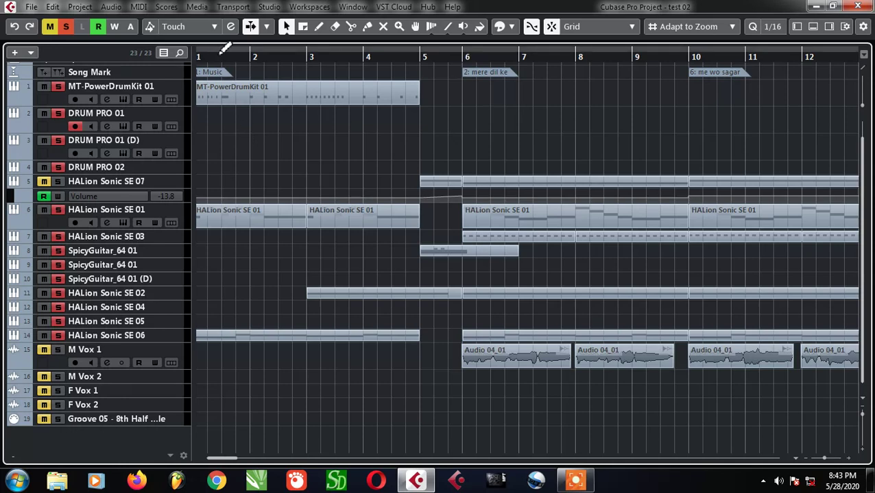
scroll(226, 134, up, 2)
key(space)
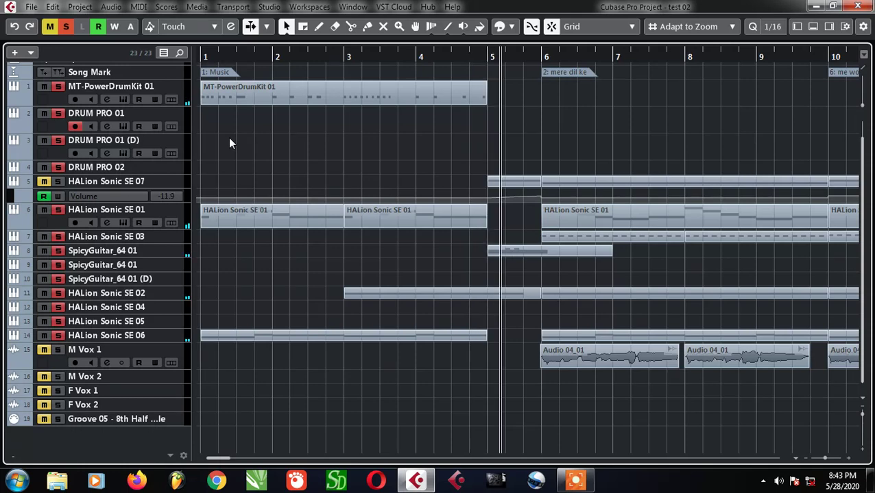
click(224, 225)
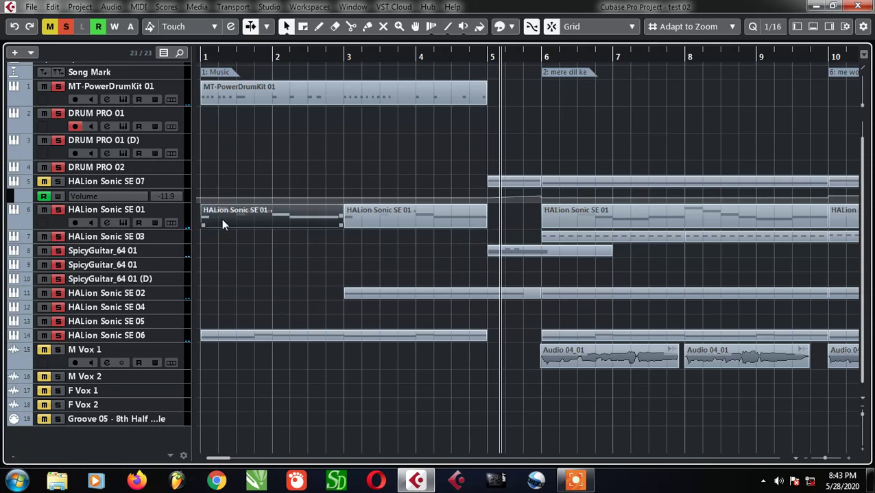
drag(236, 58, 146, 89)
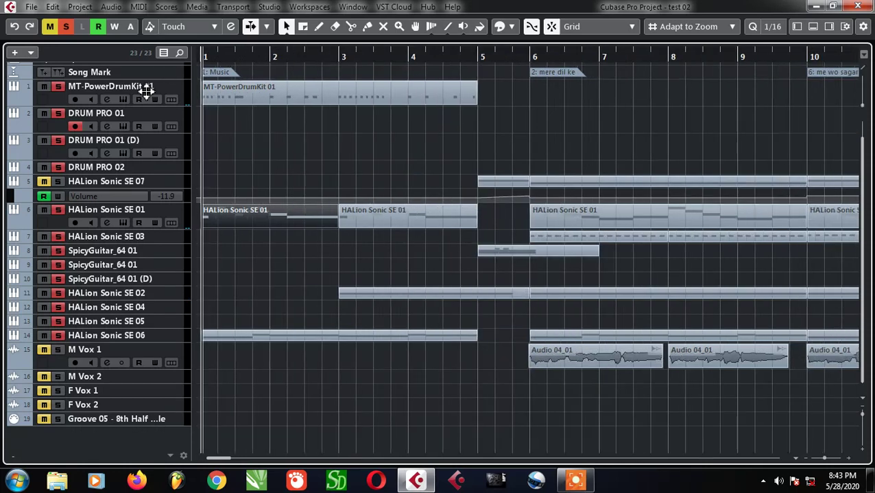
Step: Open the first MT-PowerDrumKit 01 event in the note editor and audition its first two D#2 notes
click(174, 82)
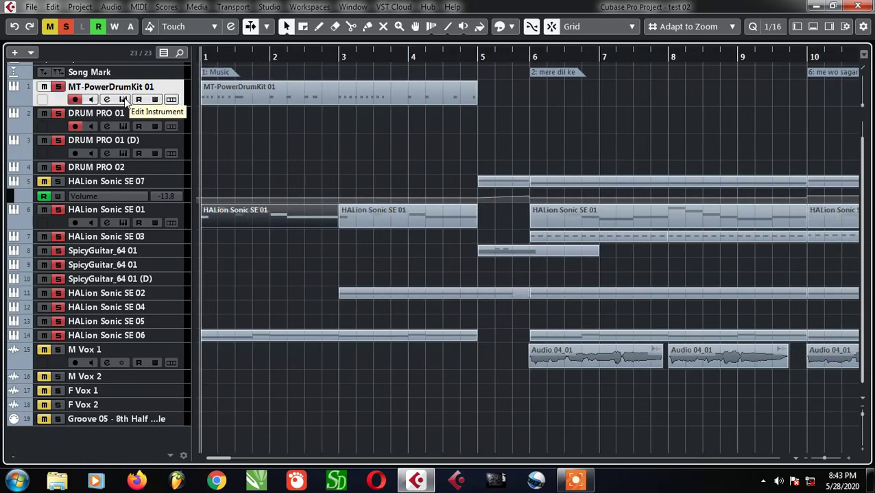
double_click(257, 92)
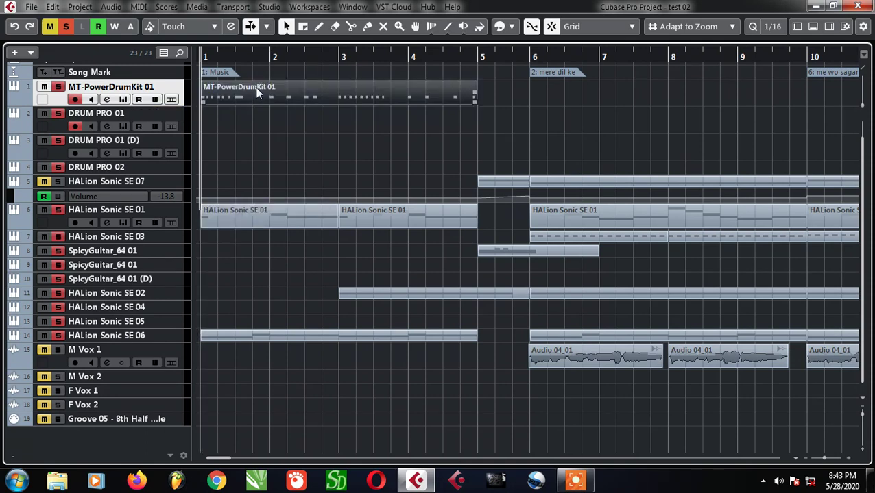
scroll(389, 308, down, 3)
scroll(156, 363, up, 6)
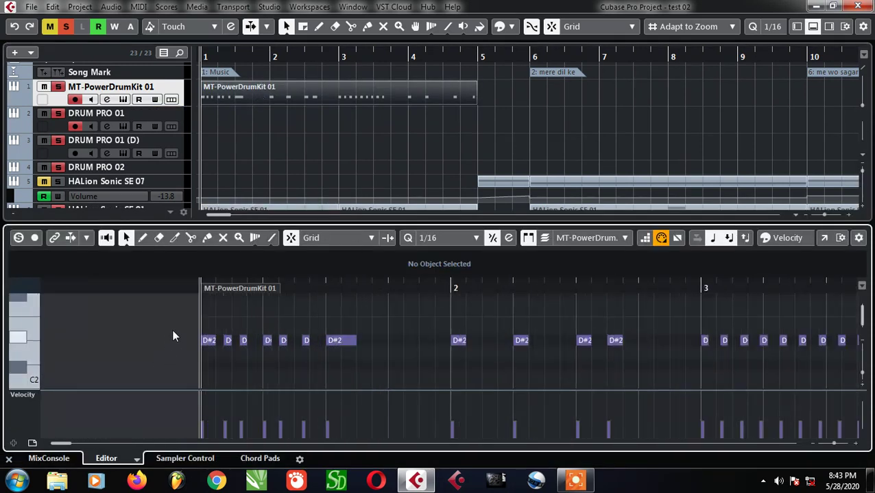
drag(185, 341, 211, 359)
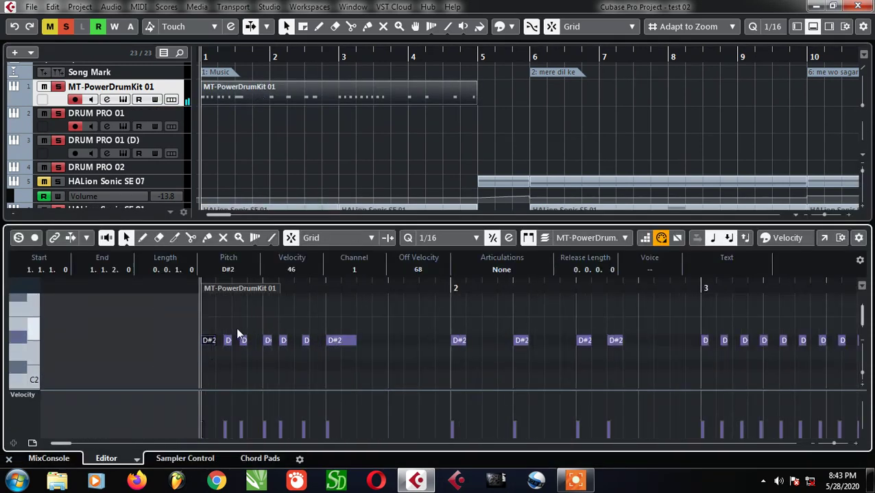
drag(233, 328, 223, 354)
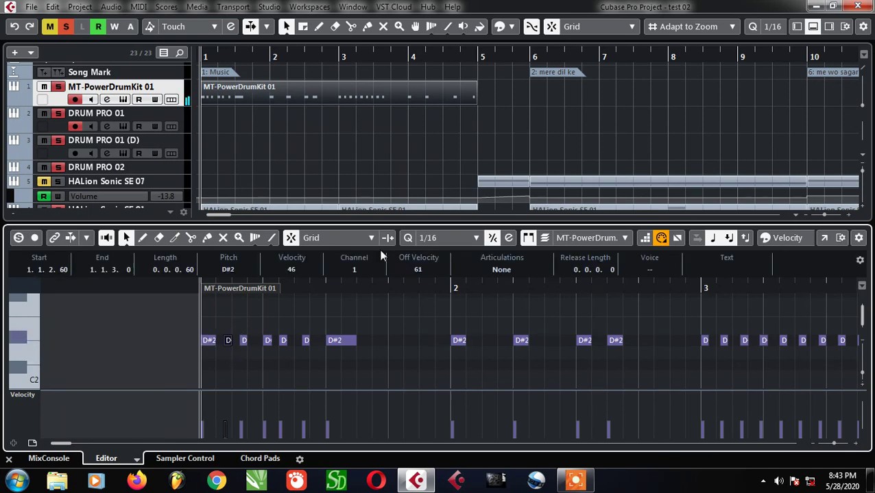
Step: Open the MT-PowerDrumKit instrument, show its drum mixer, and move the window clear of the drum track
click(123, 100)
drag(303, 243, 317, 90)
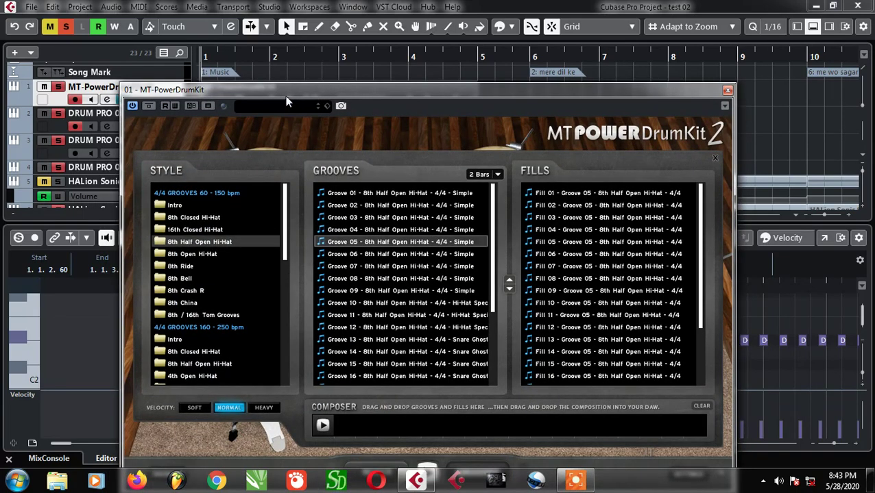
drag(273, 88, 256, 29)
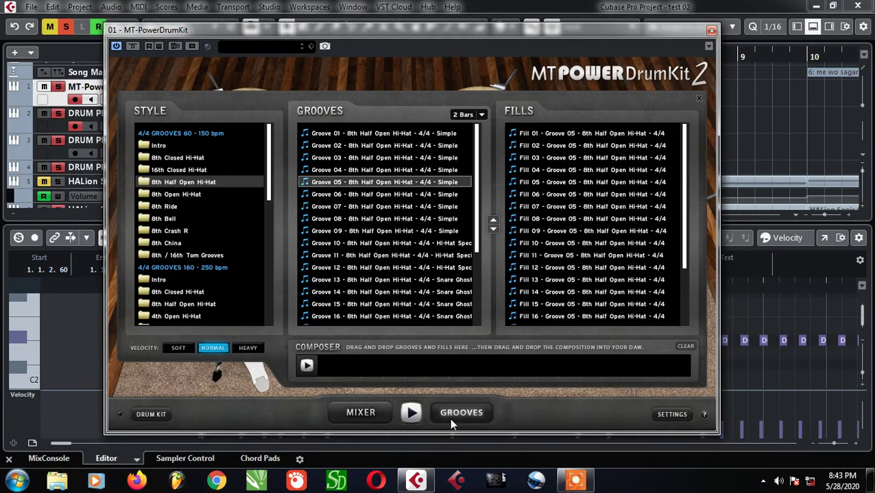
click(363, 412)
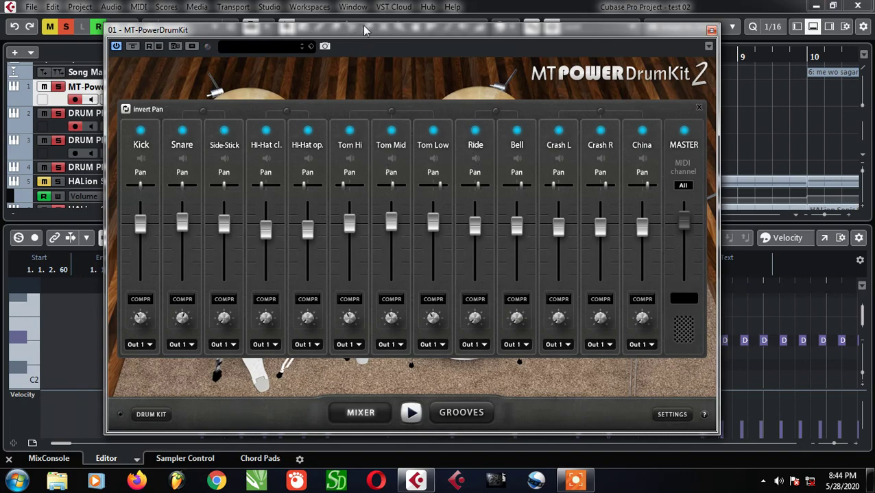
drag(362, 25, 594, 88)
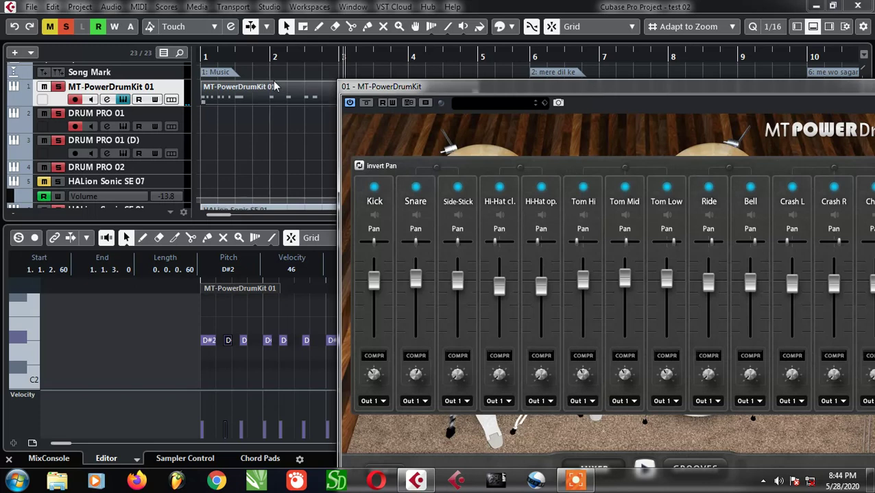
Step: Select the HALion Sonic SE 01 track, and close the drum kit instrument window and the note editor
scroll(241, 157, down, 1)
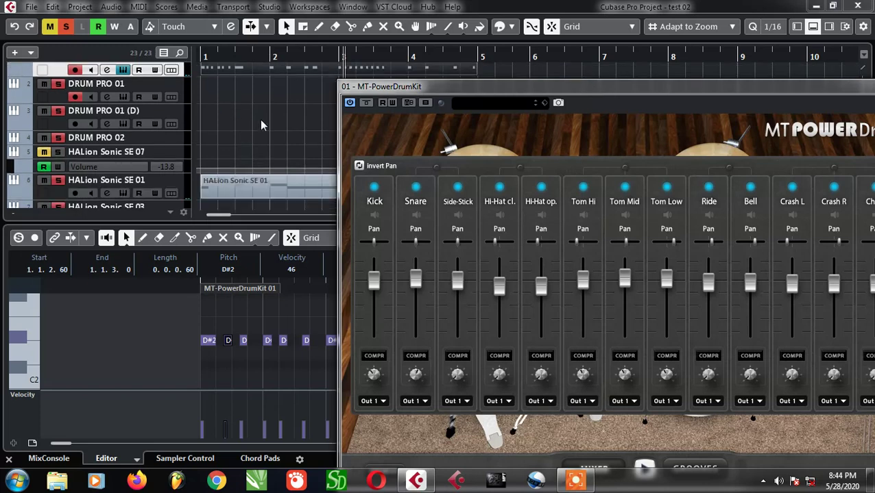
scroll(264, 123, down, 2)
scroll(254, 63, down, 1)
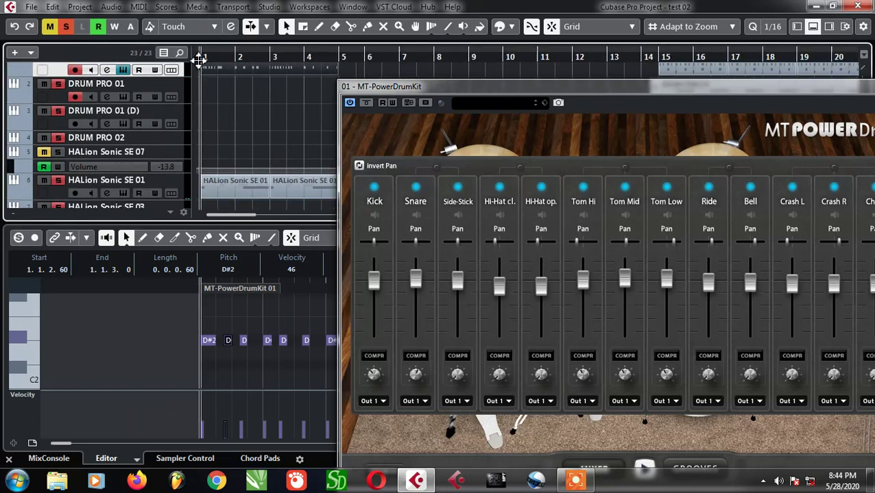
click(184, 193)
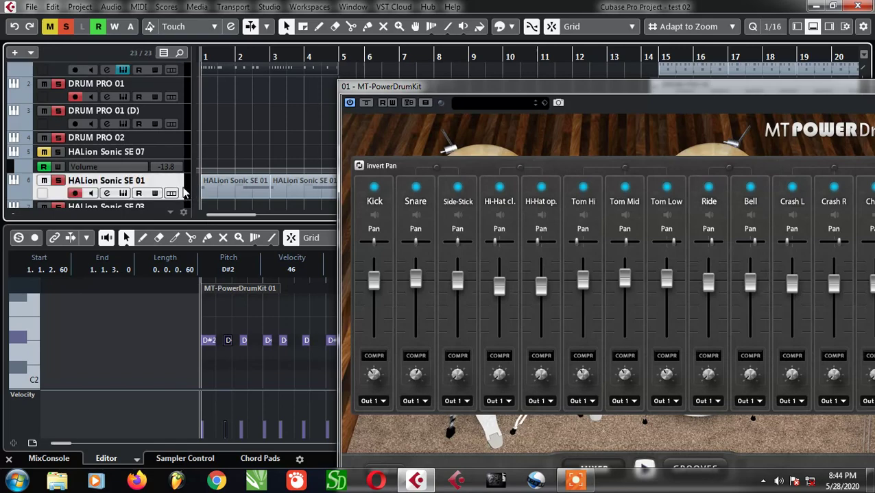
right_click(434, 89)
click(460, 130)
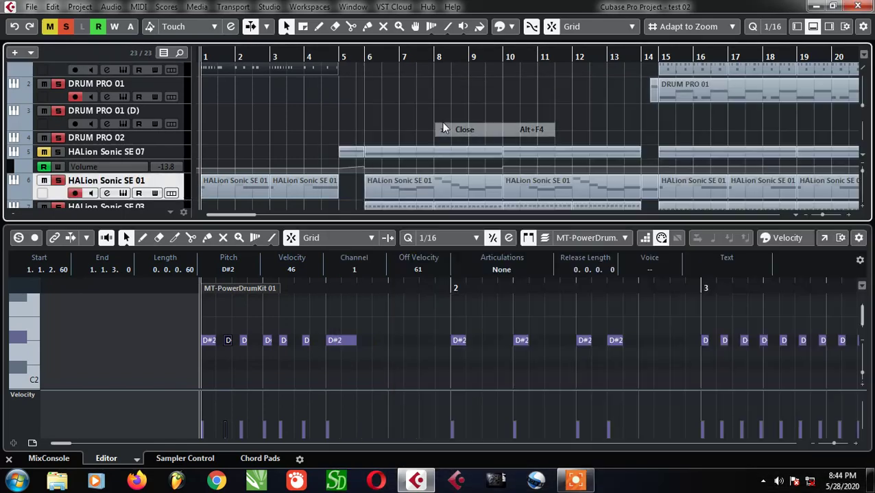
click(820, 26)
Step: Open the first HALion Sonic SE 01 event in the note editor
key(g)
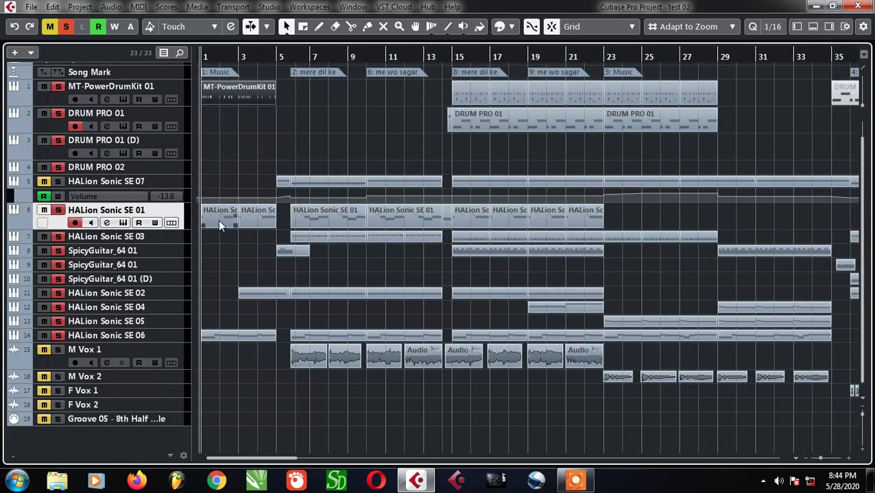
key(h)
key(h)
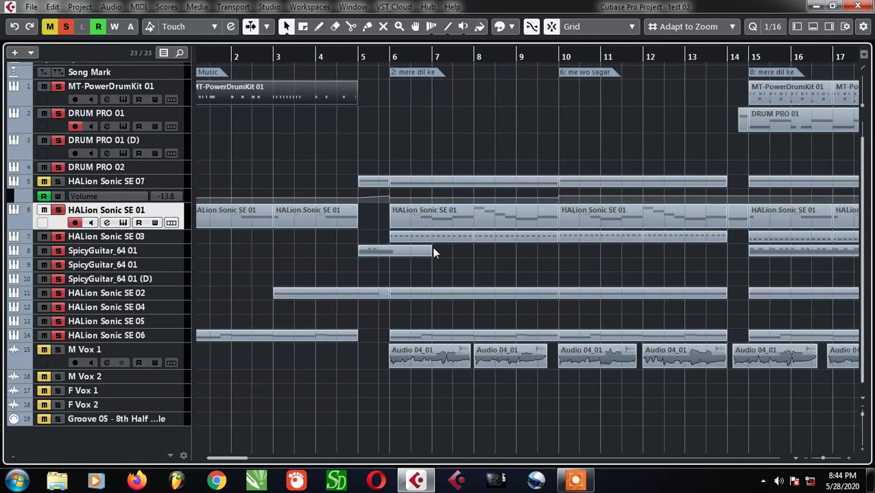
key(g)
key(g)
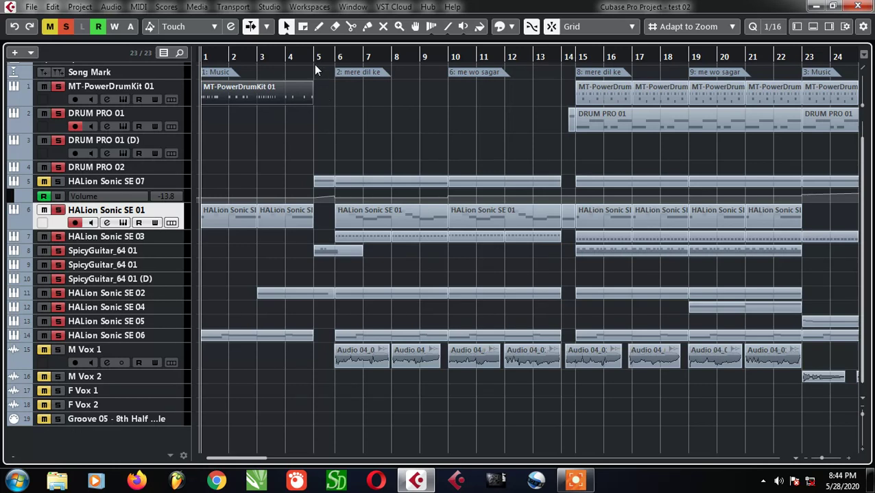
double_click(208, 214)
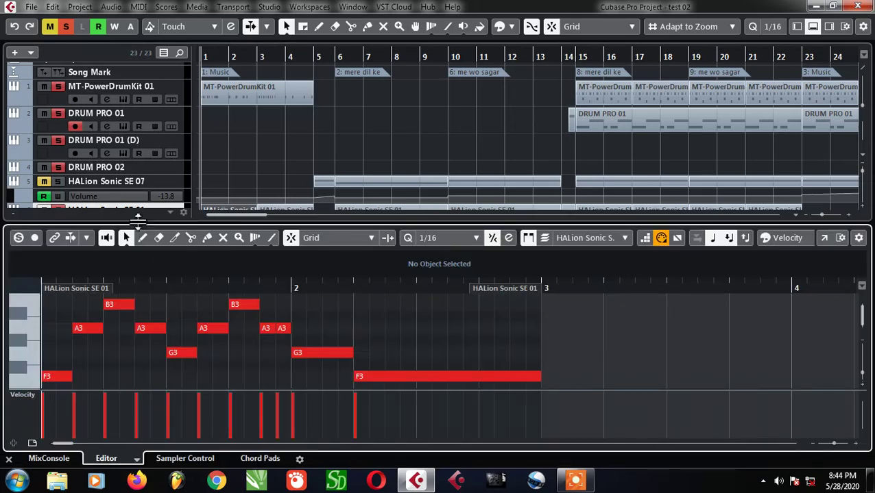
Step: Inspect the YAMAHA S90ES Piano program in the HALion Sonic SE 01 track's instrument, and close its window
scroll(153, 159, down, 2)
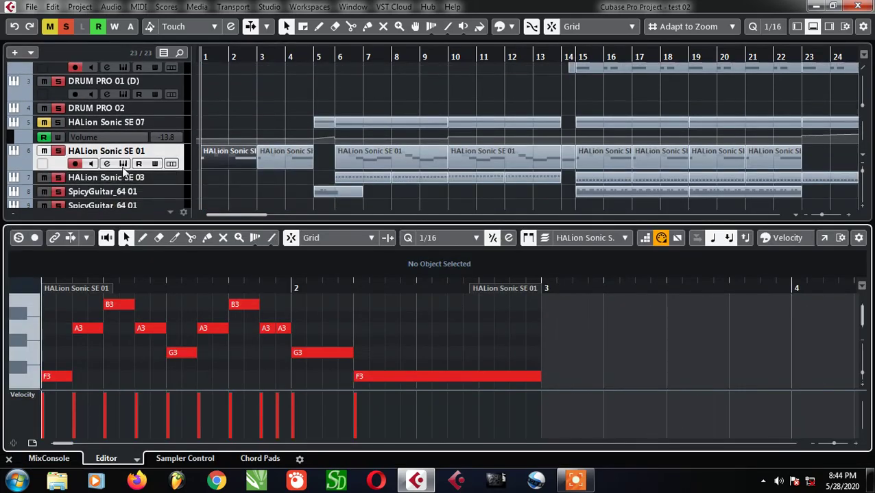
click(123, 163)
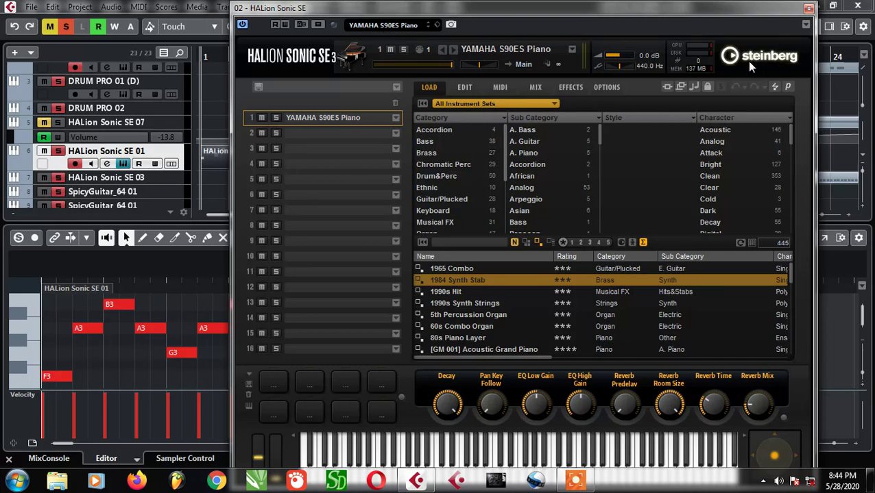
click(808, 9)
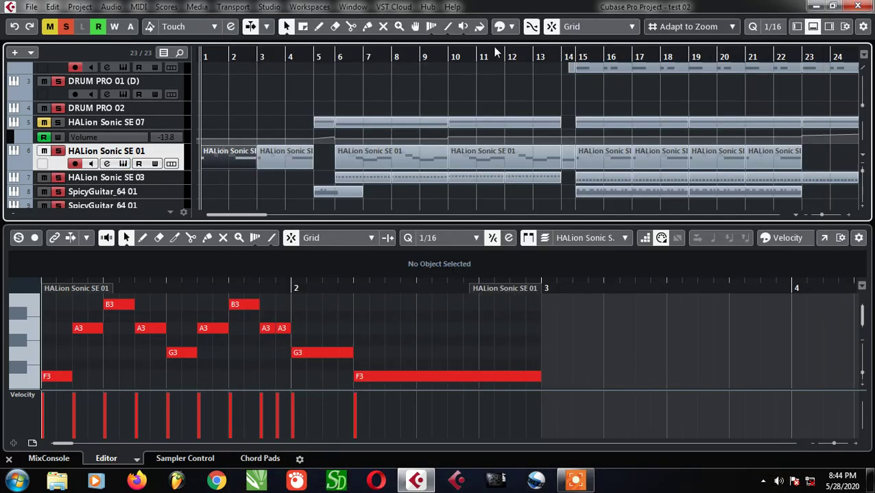
Step: Solo only the HALion Sonic SE 01 track and play its piano part from bar 1
click(58, 151)
key(space)
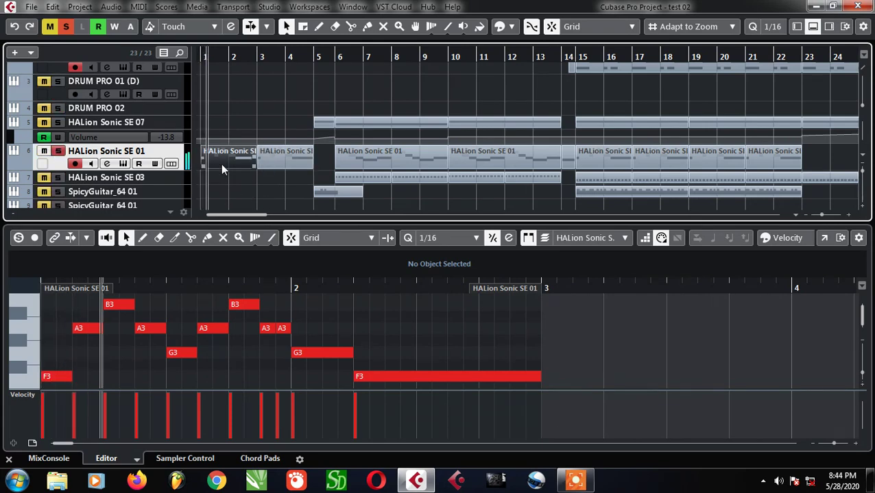
ctrl+scroll(218, 166, up, 2)
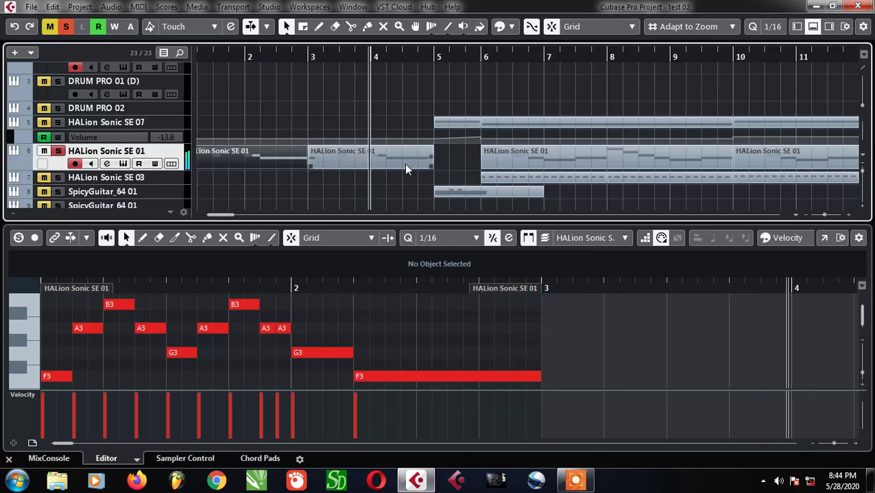
ctrl+scroll(363, 176, down, 3)
ctrl+scroll(458, 181, up, 3)
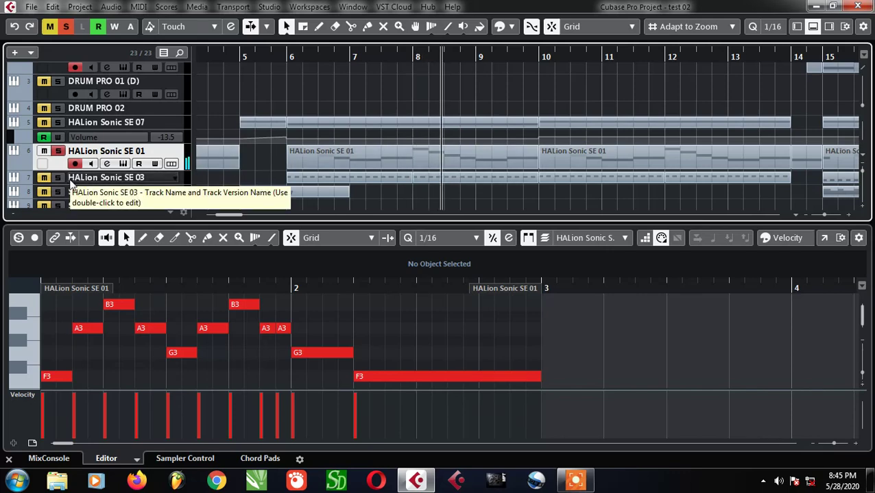
Step: Solo the HALion Sonic SE 03 track as well, open its 80s Piano Layer instrument, and move the window clear of the events
click(107, 181)
click(123, 190)
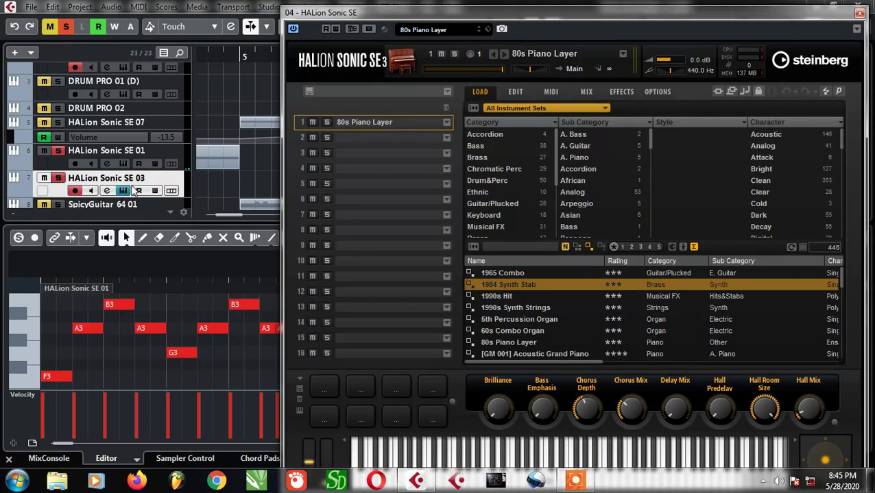
drag(358, 14, 512, 124)
Step: Play from just before bar 6, show the first HALion Sonic SE 03 event's notes, and close the instrument window
double_click(287, 59)
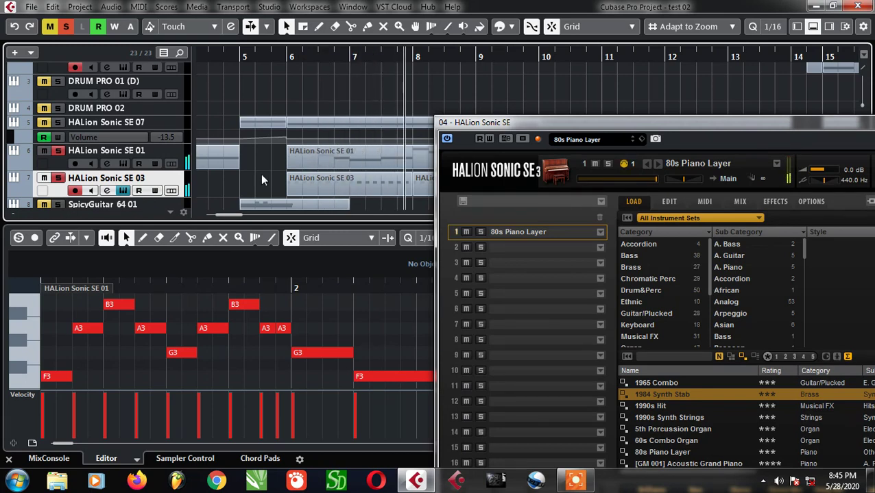
click(381, 184)
right_click(454, 122)
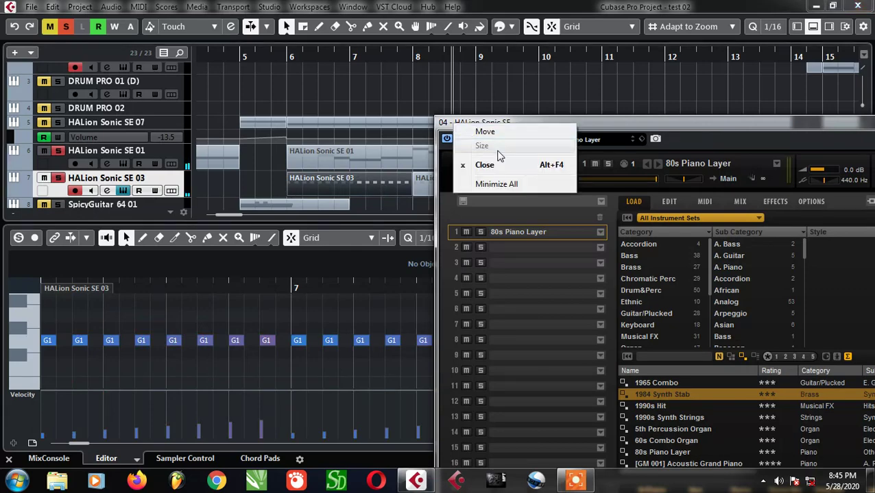
click(501, 163)
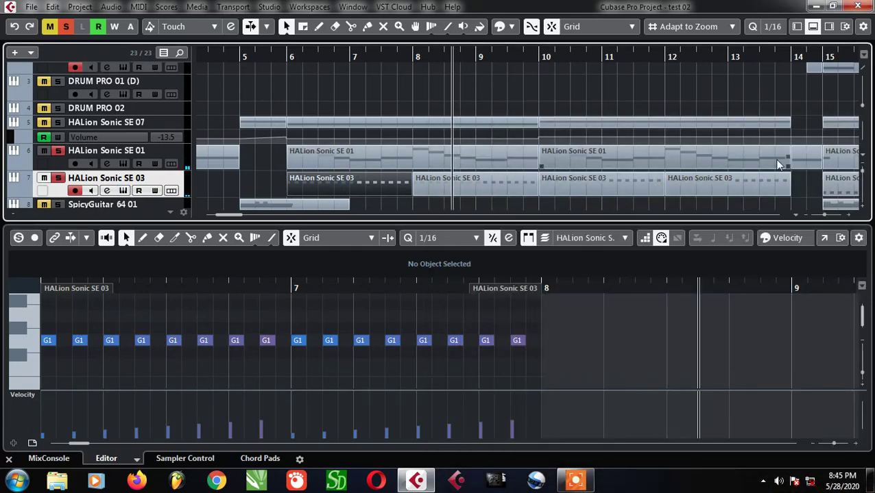
Step: View the HALion Sonic SE 03 event's notes in a separate Key Editor window, play them from just before bar 6, and close the window
click(824, 238)
scroll(519, 237, down, 3)
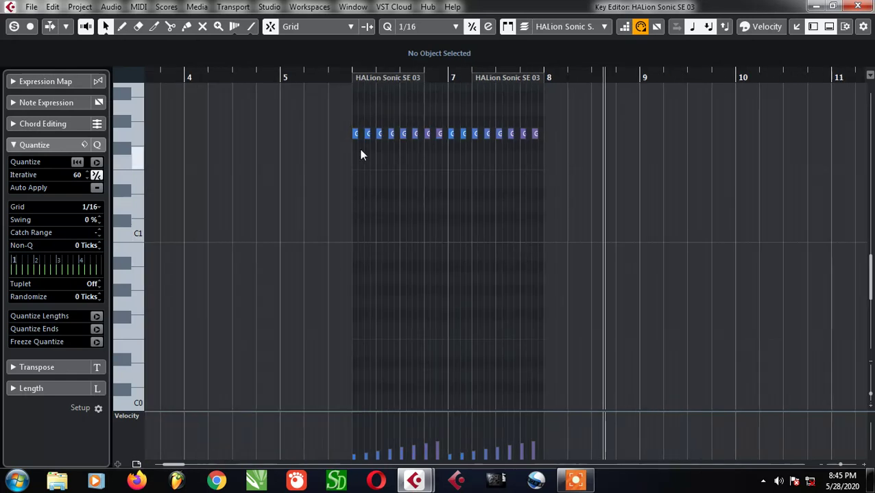
scroll(360, 150, up, 2)
click(333, 83)
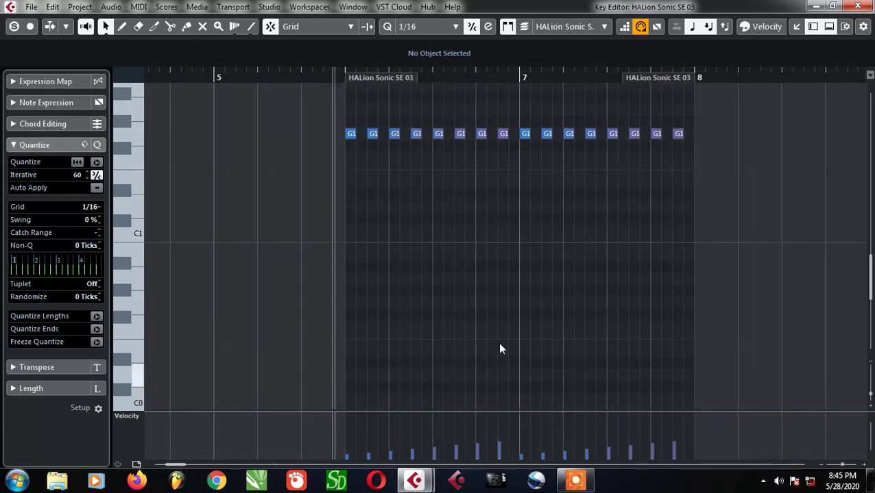
key(space)
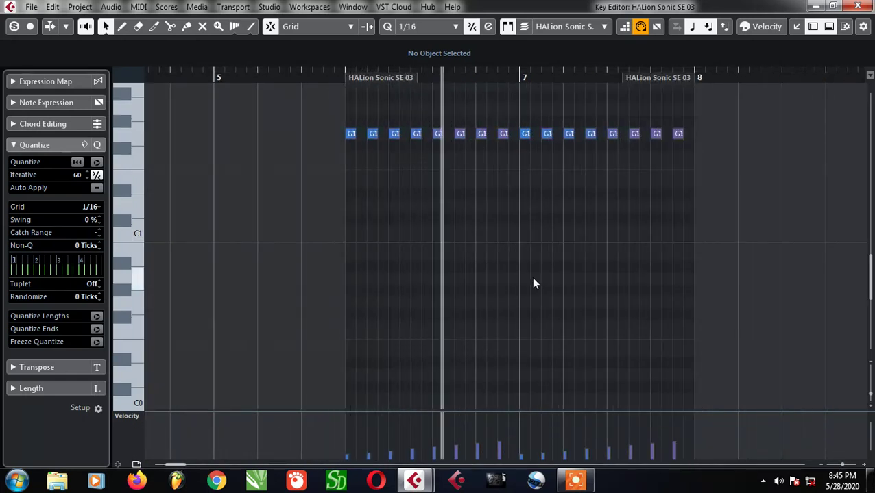
right_click(567, 5)
click(595, 87)
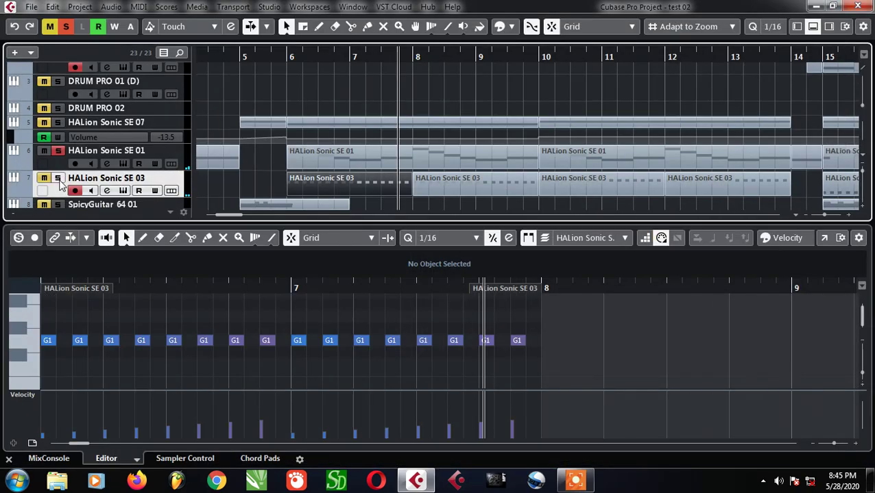
Step: Solo only the HALion Sonic SE 03 track and hide the note editor below the arrangement
click(57, 178)
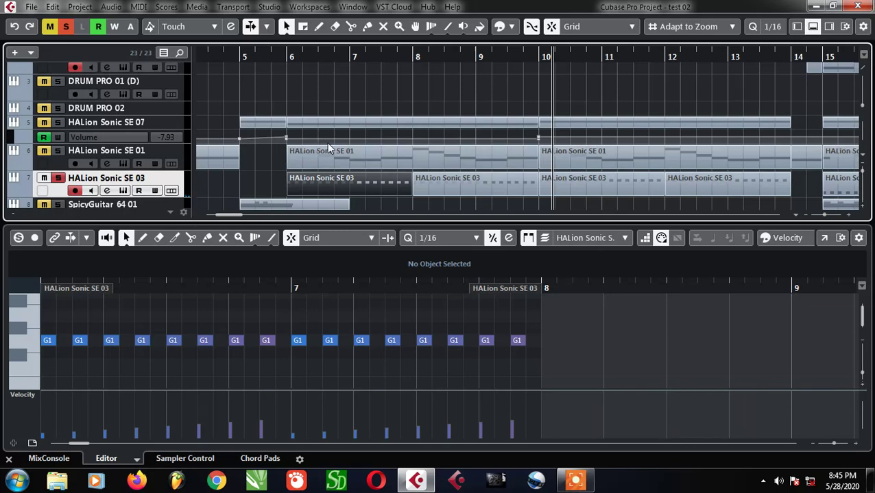
scroll(322, 152, down, 2)
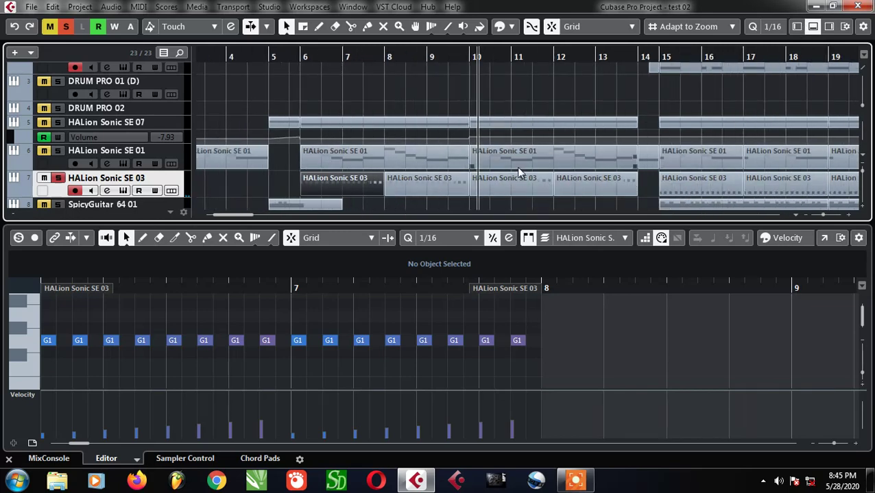
scroll(399, 183, down, 3)
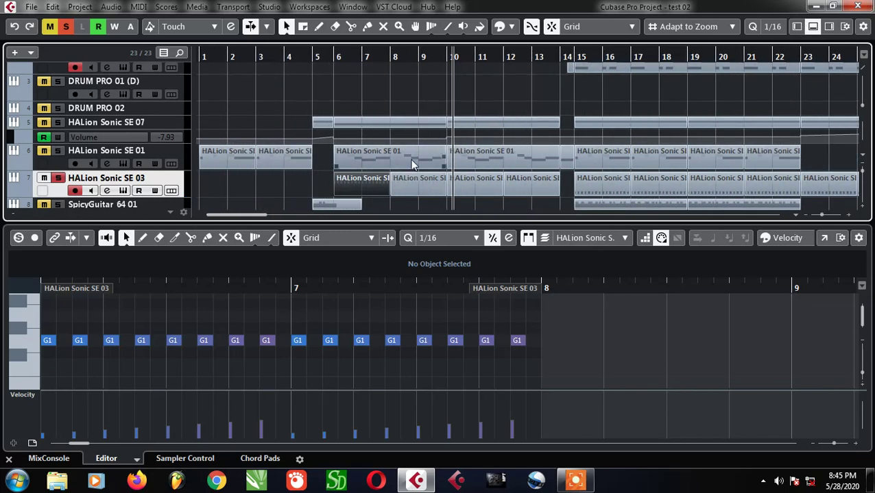
scroll(410, 159, down, 1)
click(814, 31)
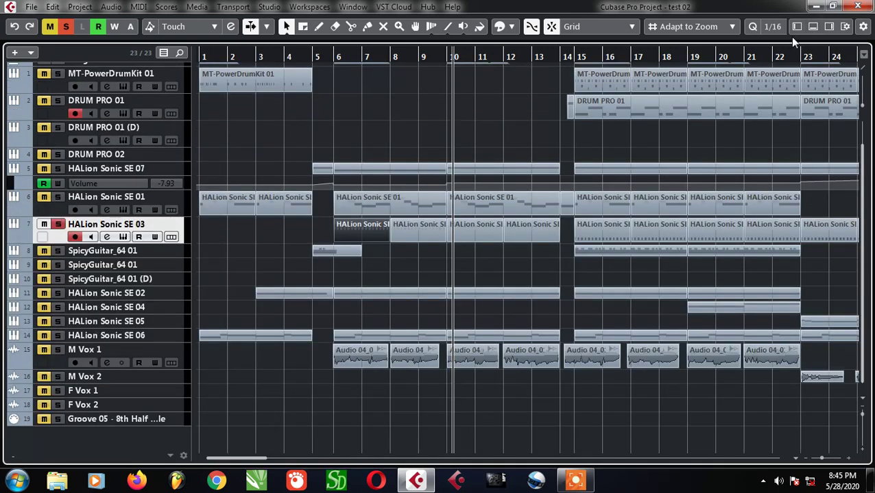
Step: Solo the HALion Sonic SE 01 track together with HALion Sonic SE 03 and play both parts from bar 10
scroll(363, 234, up, 2)
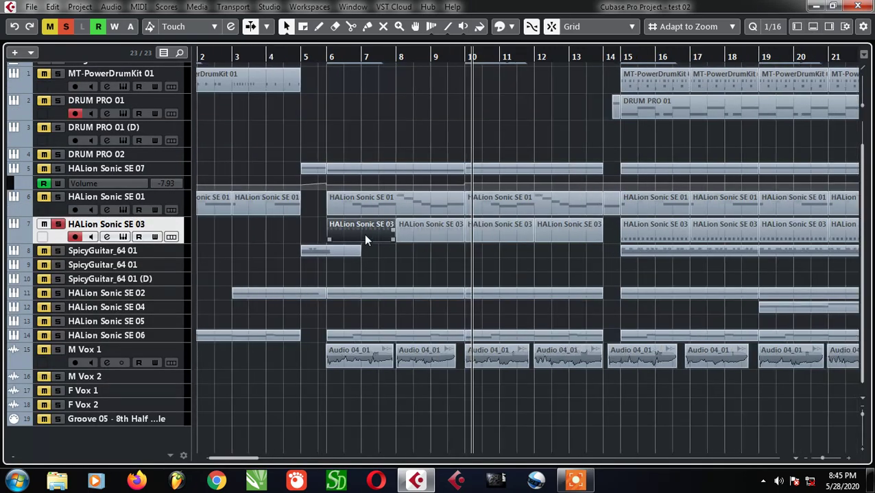
click(39, 203)
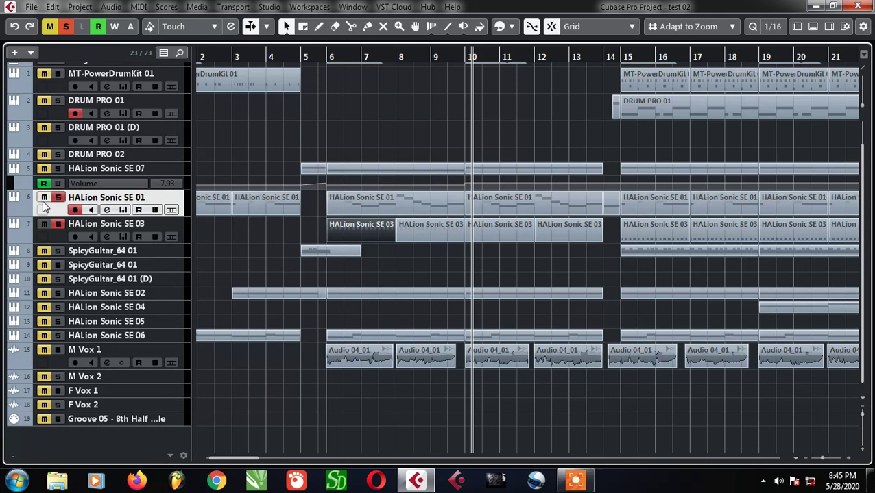
scroll(384, 182, up, 3)
scroll(382, 200, up, 2)
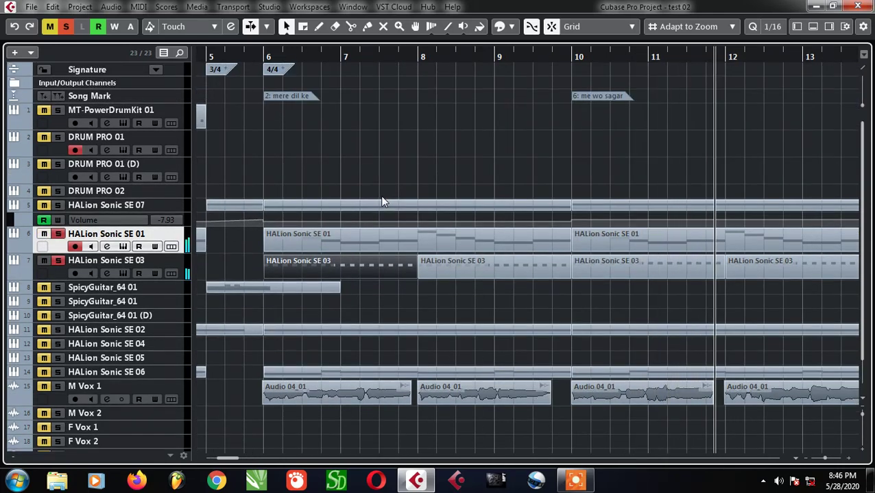
scroll(384, 195, down, 3)
scroll(412, 182, down, 1)
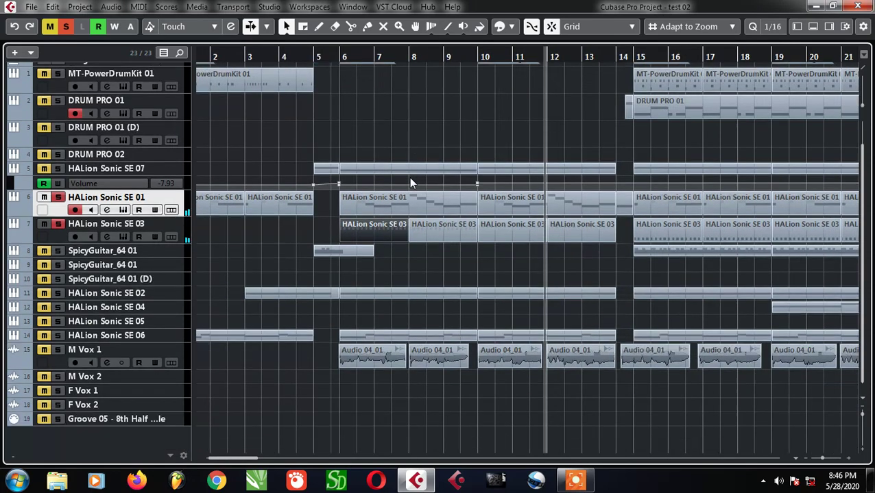
scroll(370, 308, up, 3)
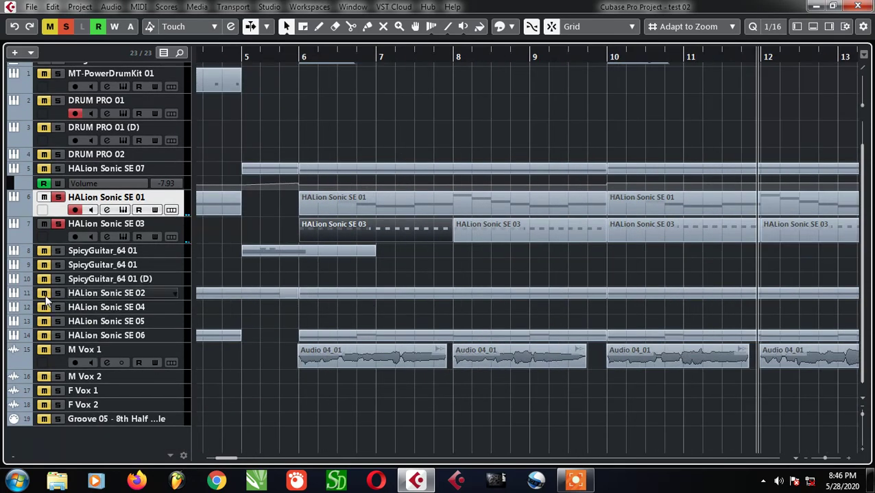
Step: Solo the HALion Sonic SE 02 track as well, inspect its 1990s Synth Strings program, and close the instrument window
click(85, 295)
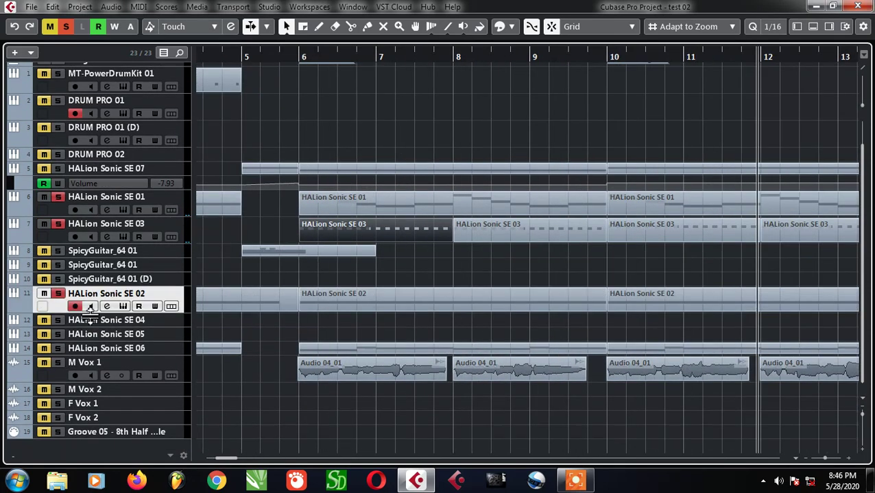
click(123, 307)
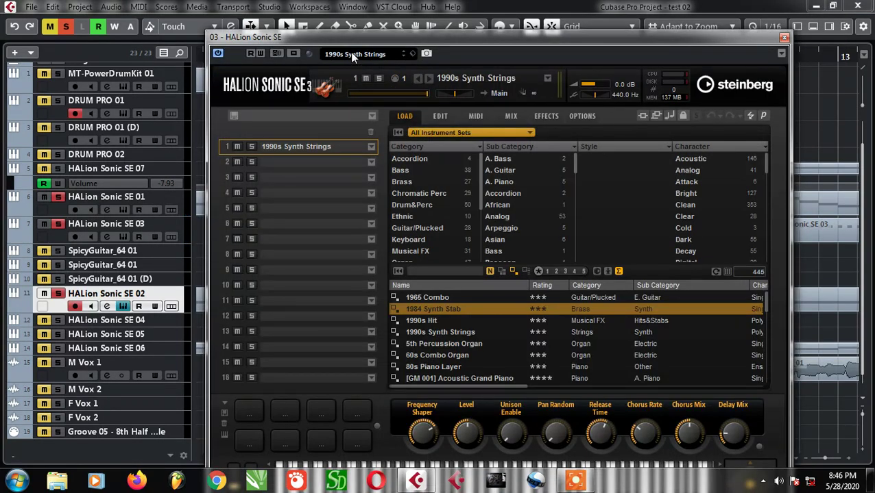
click(784, 37)
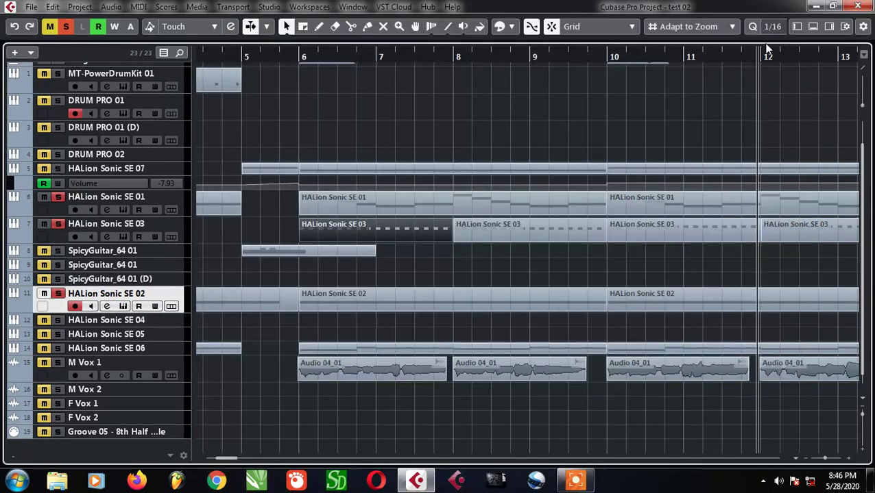
Step: Play the three soloed HALion tracks from just before bar 6, then solo only HALion Sonic SE 02 and follow its part past bar 15
click(279, 60)
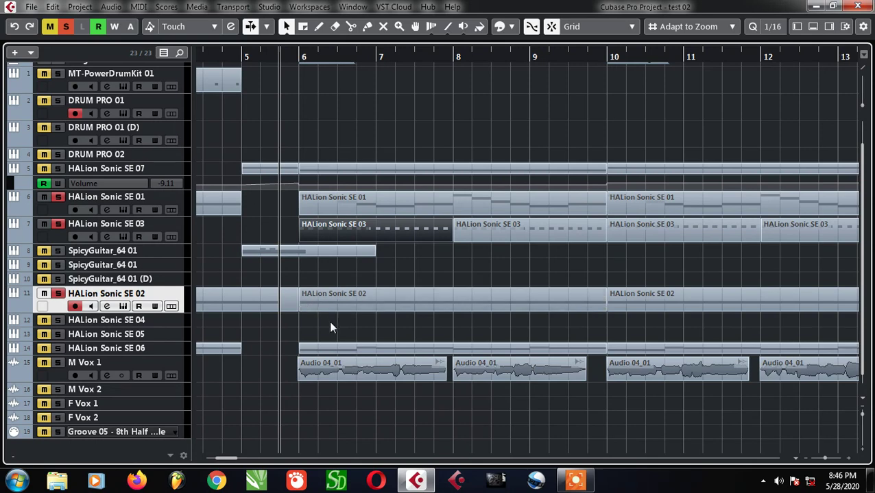
key(space)
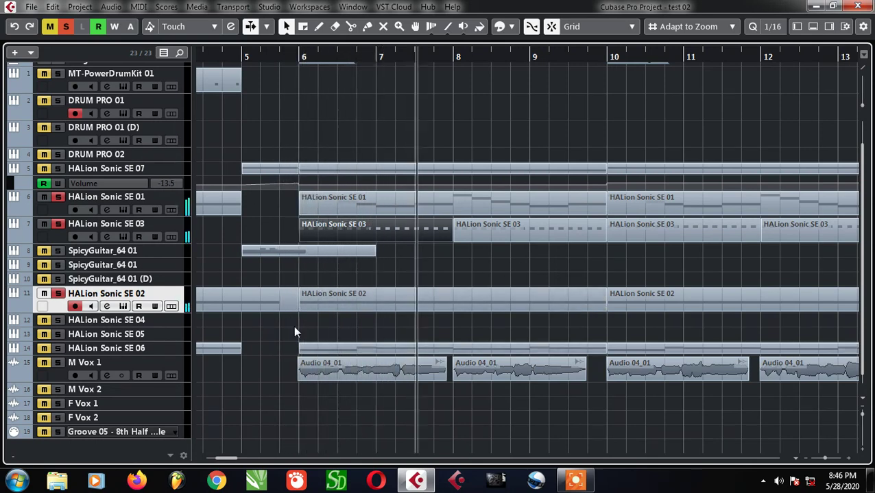
click(58, 294)
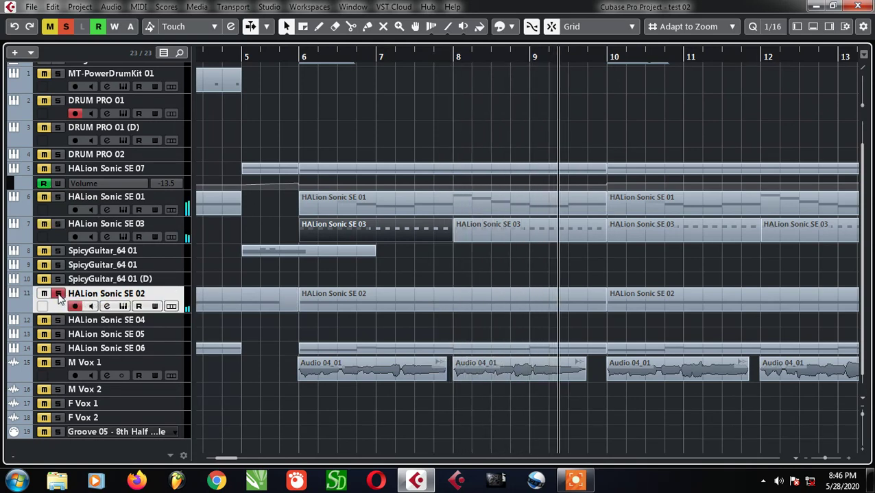
ctrl+click(59, 294)
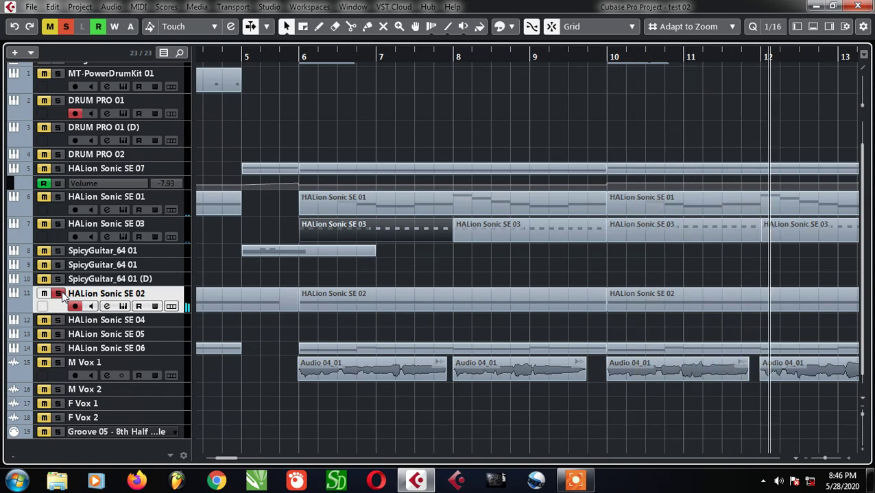
scroll(278, 287, down, 3)
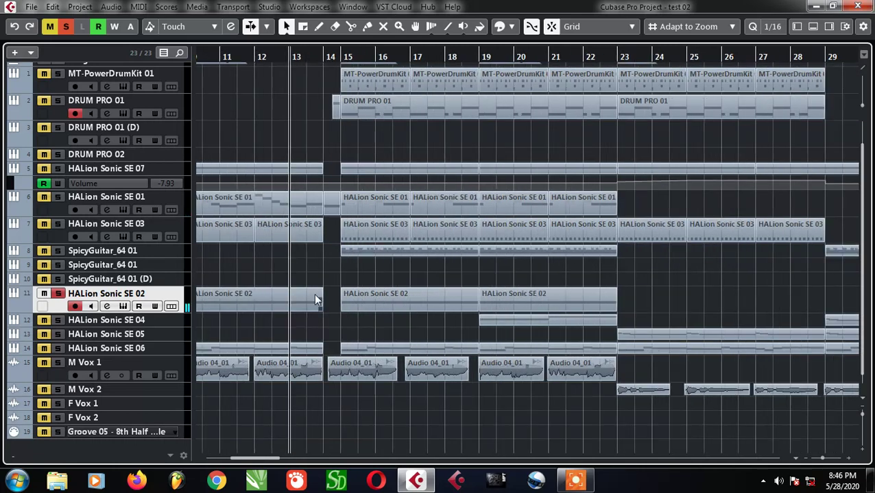
scroll(314, 293, up, 4)
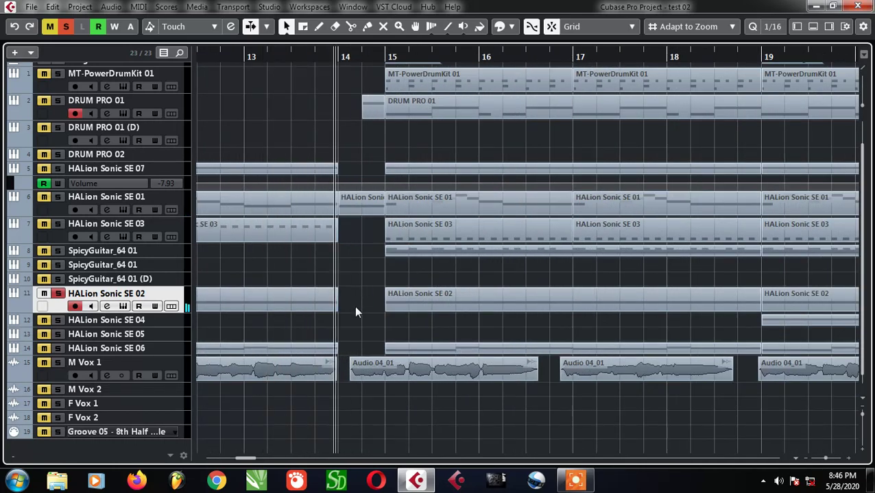
scroll(357, 327, down, 2)
scroll(356, 329, up, 3)
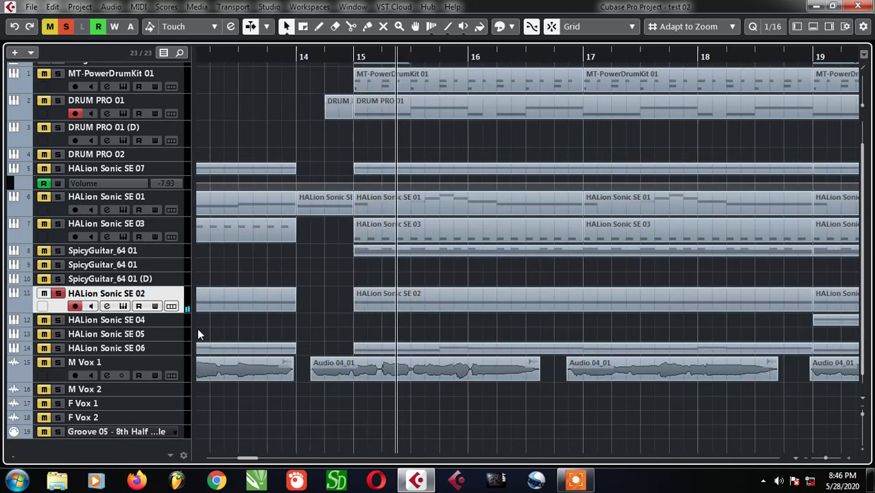
Step: Select the HALion Sonic SE 06 track and solo it alongside HALion Sonic SE 02
click(96, 349)
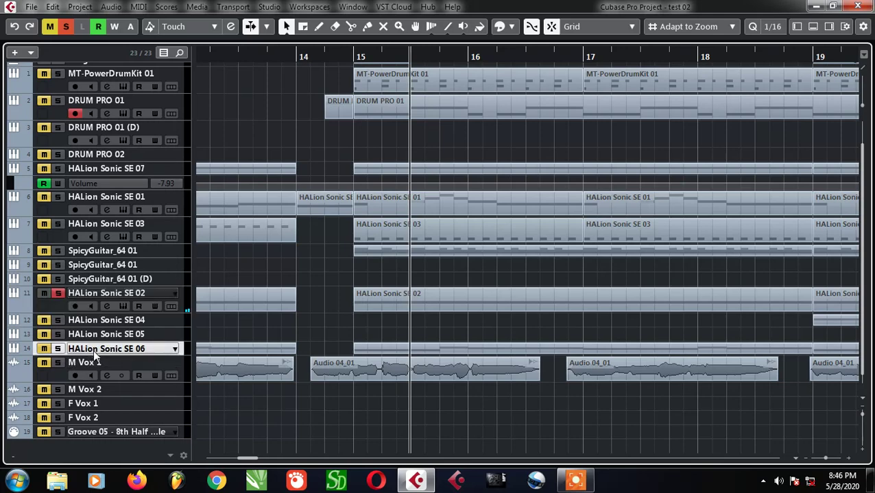
drag(101, 355, 100, 361)
scroll(286, 375, down, 2)
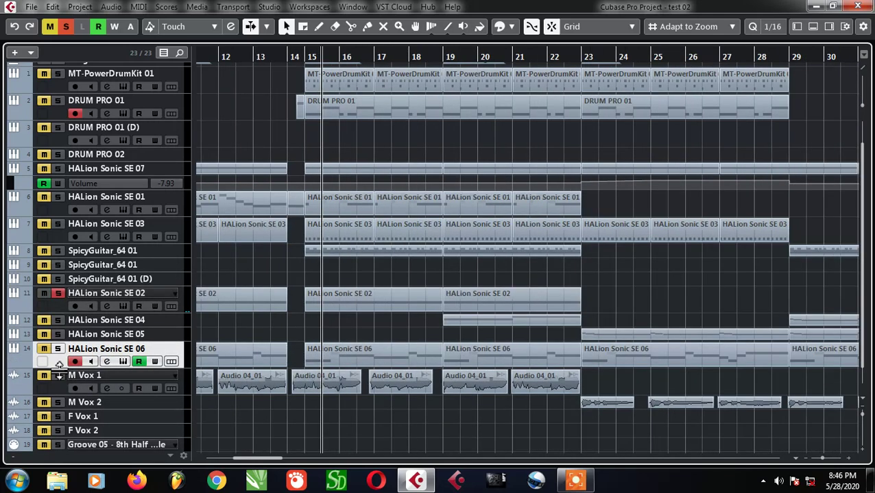
scroll(417, 358, down, 3)
scroll(569, 348, up, 2)
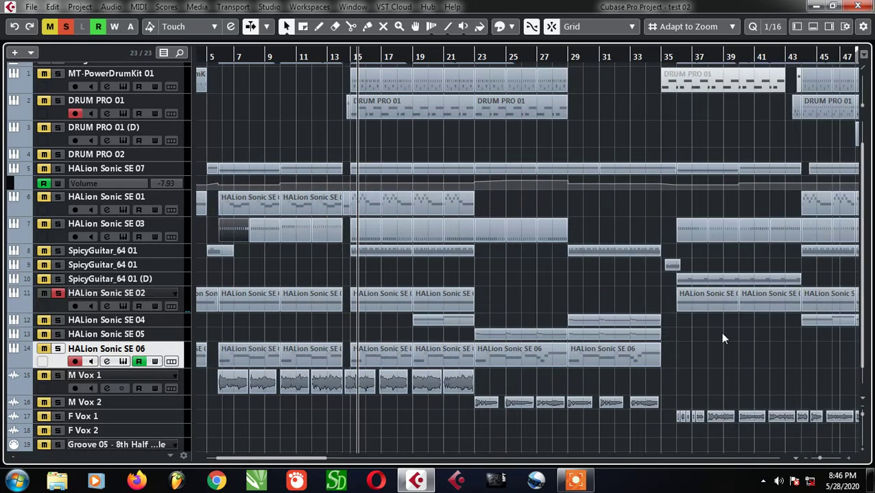
scroll(222, 308, up, 2)
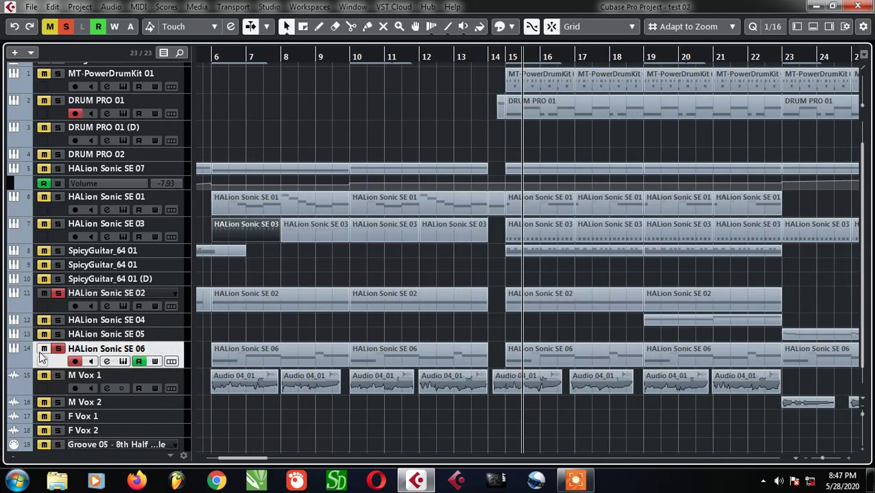
Step: Open the HALion Sonic SE 06 event at bar 6 in the note editor, select its D3 note, and play from just before bar 6
click(265, 360)
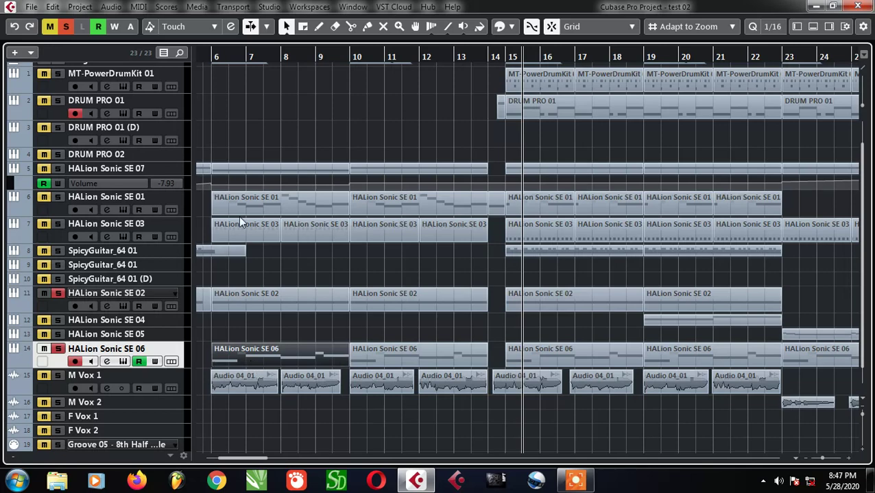
click(209, 59)
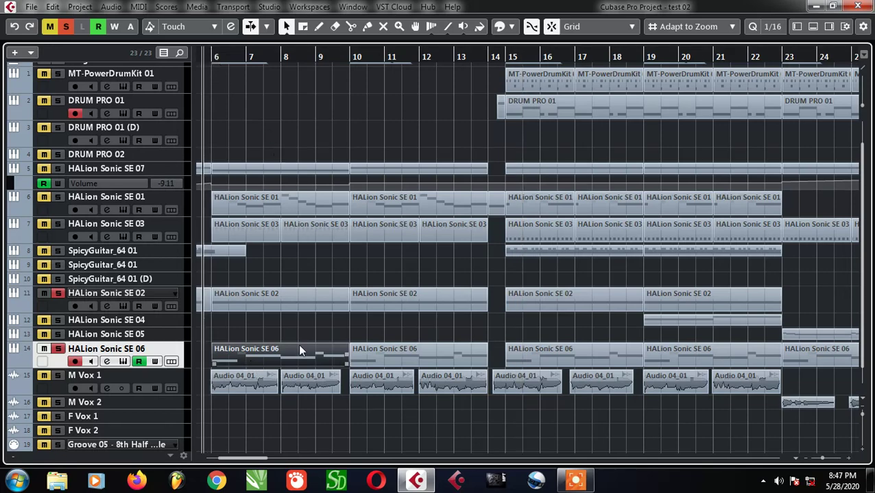
double_click(299, 347)
scroll(338, 366, down, 5)
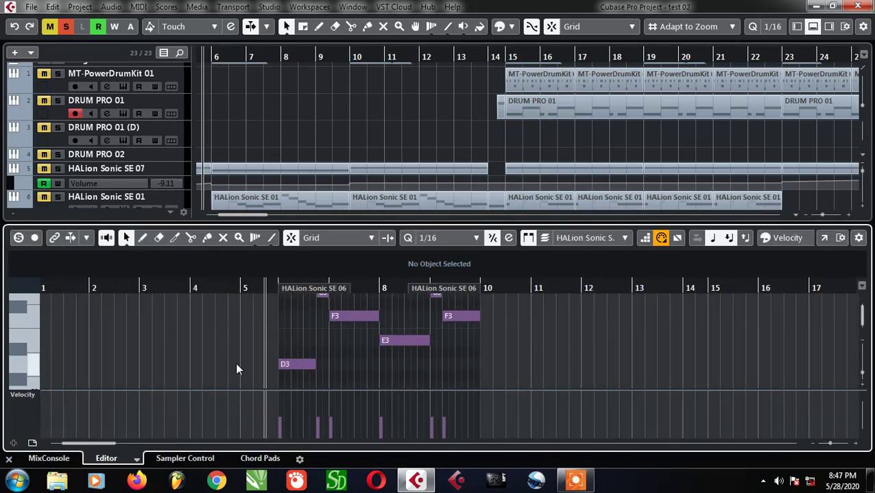
drag(216, 347, 314, 383)
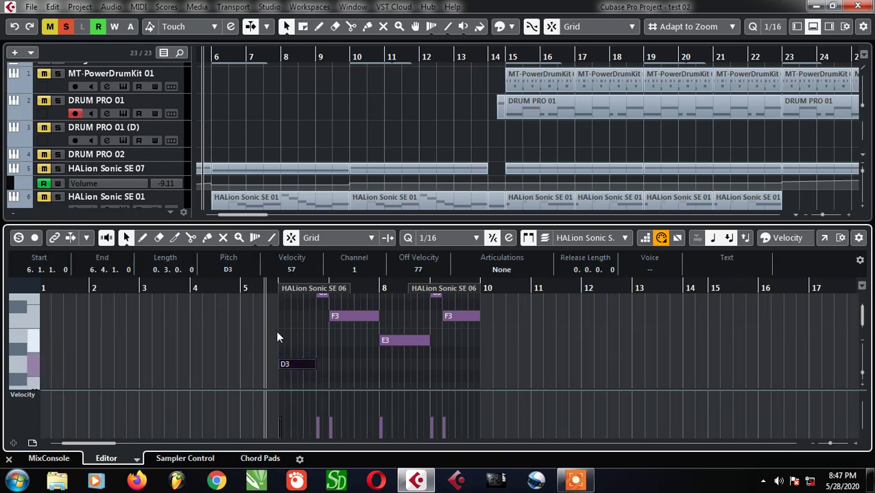
key(space)
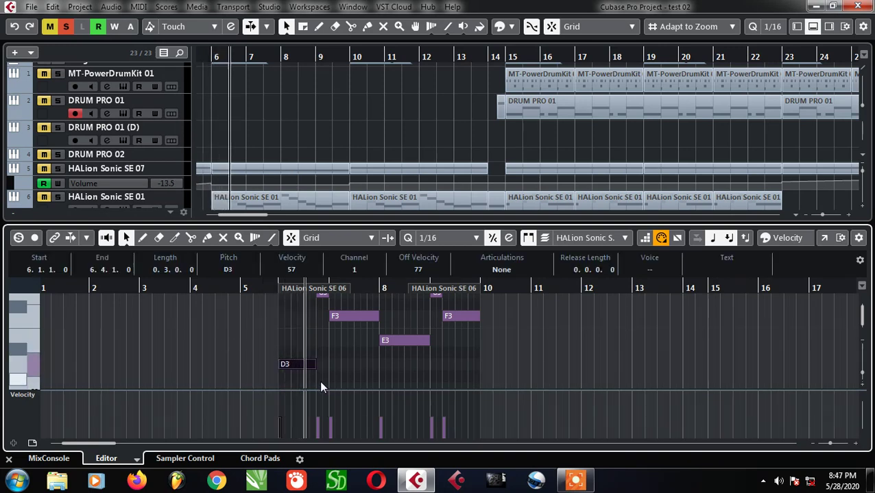
Step: Close the note editor after playing the HALion Sonic SE 06 part past bar 9, and unsolo that track
scroll(237, 142, down, 3)
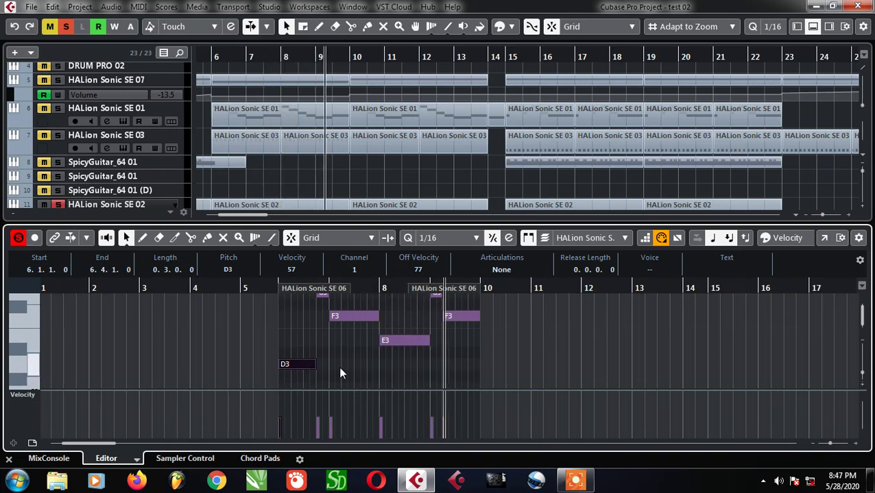
click(267, 295)
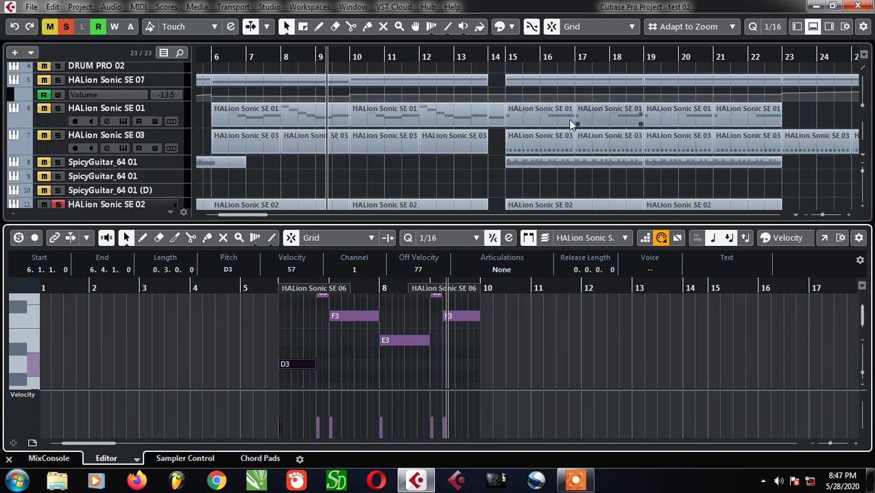
scroll(571, 124, down, 4)
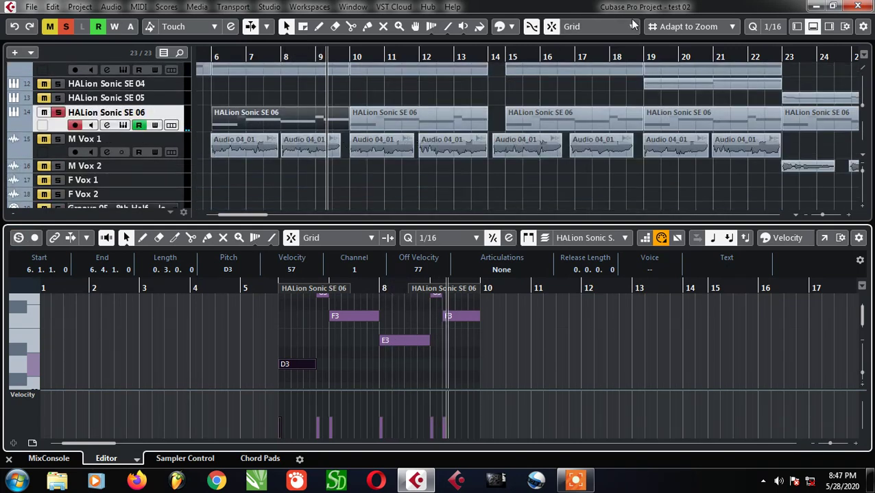
click(813, 27)
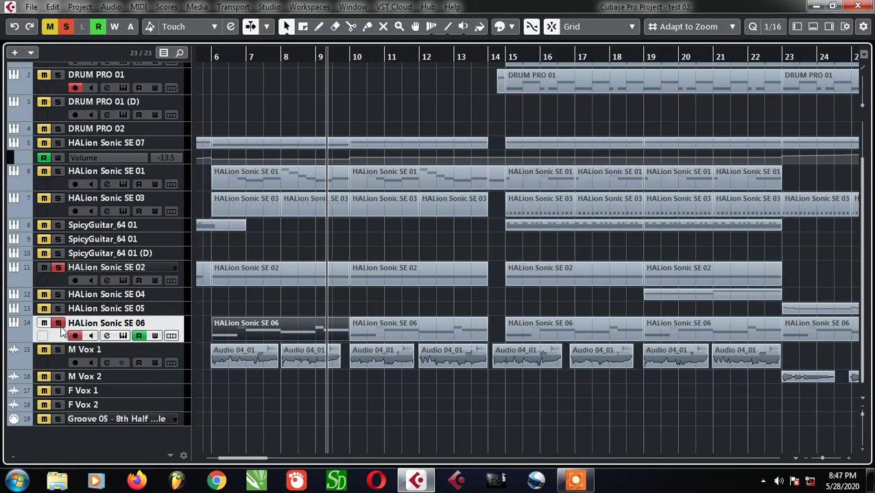
click(59, 324)
scroll(320, 231, up, 3)
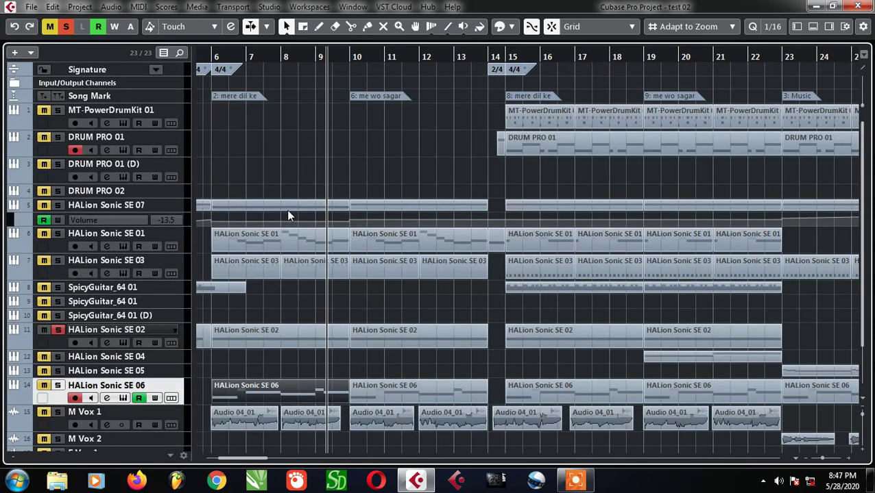
Step: Select the HALion Sonic SE 07 track, inspect its Tackle program in the instrument window, and close the window
click(91, 209)
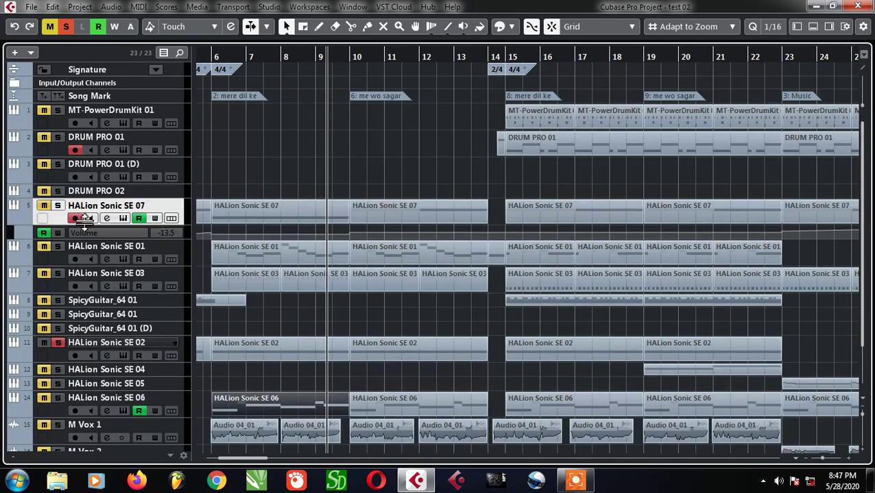
click(167, 177)
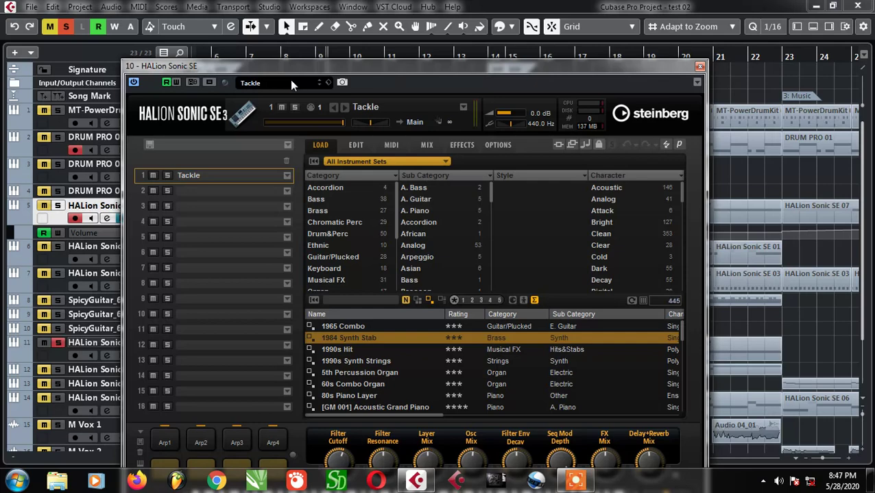
click(291, 83)
click(350, 68)
click(699, 67)
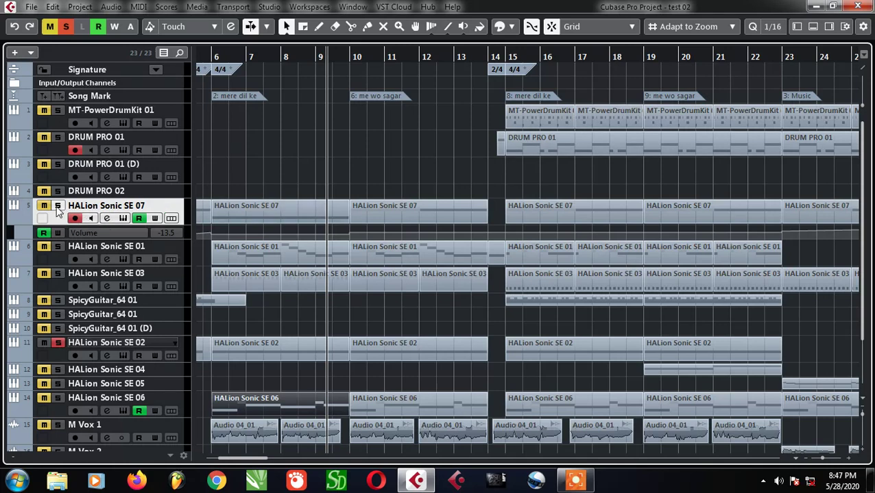
Step: Solo only HALion Sonic SE 07 and play its part from just past bar 9 to about bar 12
ctrl+click(59, 208)
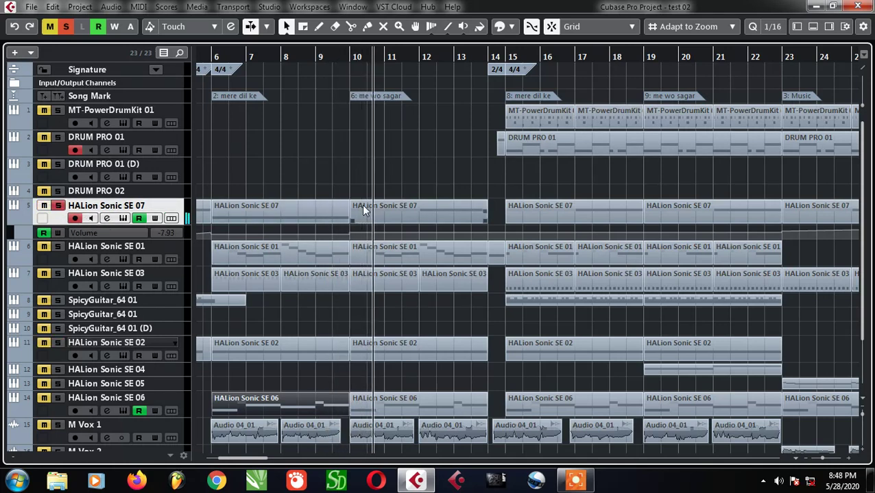
key(g)
key(g)
key(g)
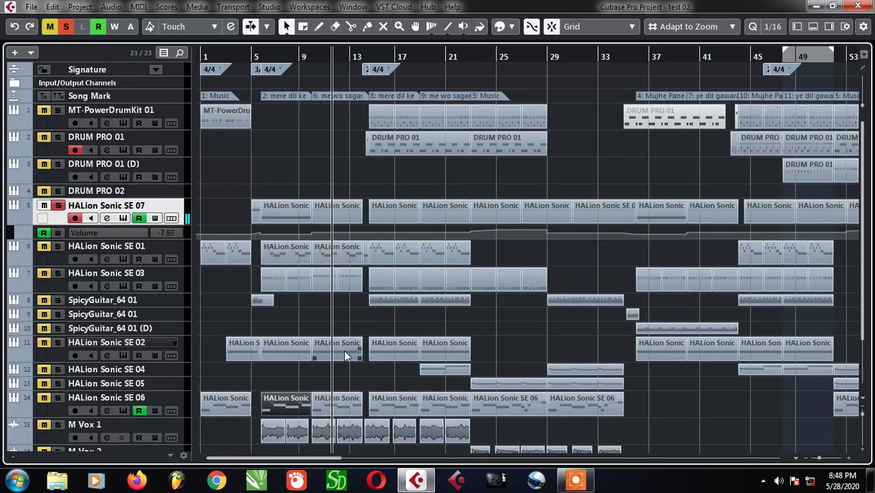
key(h)
key(h)
key(h)
Step: Highlight the HALion Sonic SE 03 events at bars 6, 8 and 10 and the HALion Sonic SE 01 event at bar 10 in turn
click(266, 283)
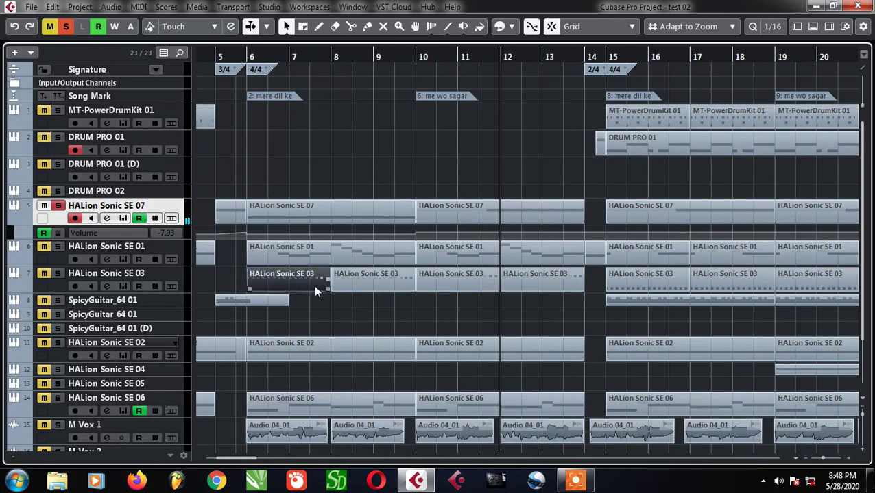
click(388, 288)
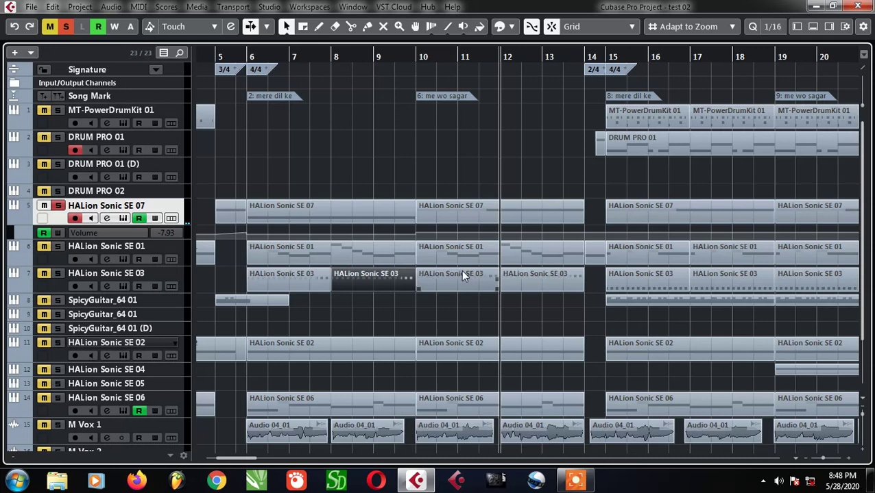
click(456, 255)
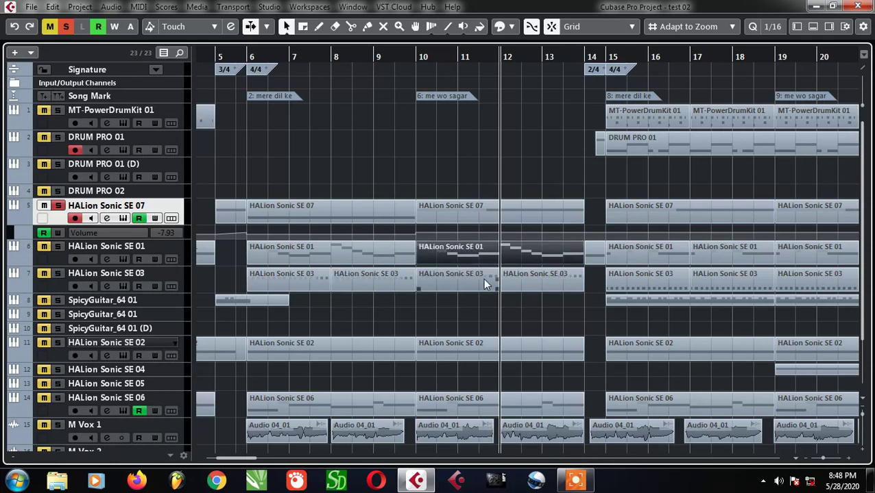
click(434, 282)
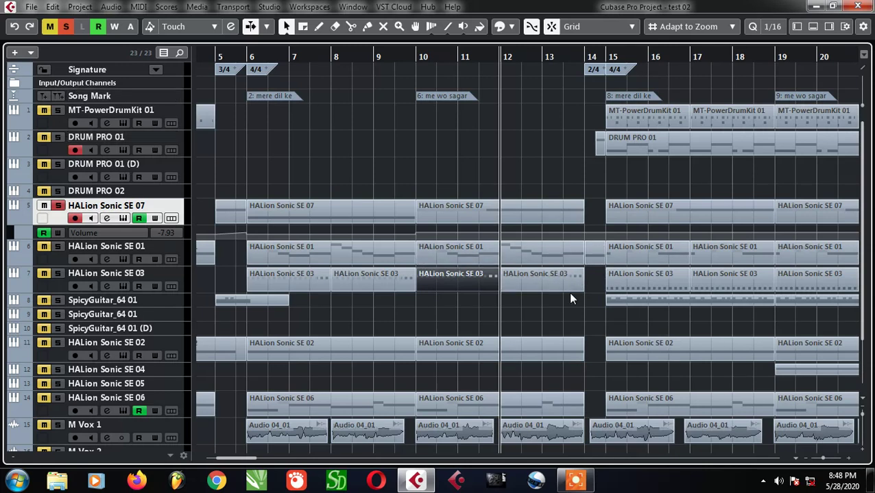
Step: Resume playback of the soloed HALion Sonic SE 07 part from about bar 12 to bar 16, viewing the whole arrangement
key(space)
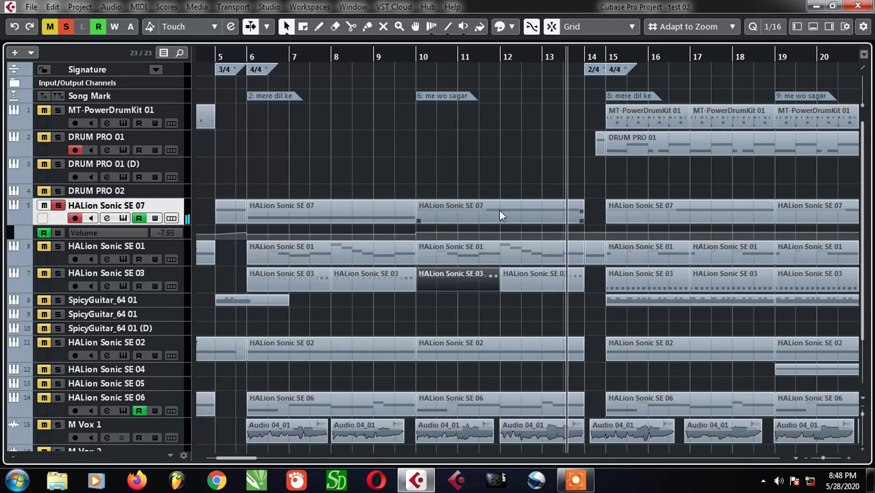
key(g)
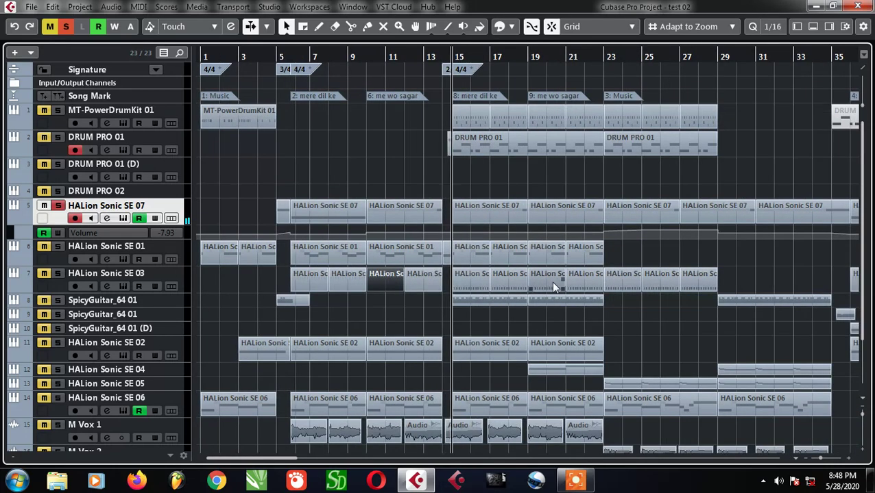
key(h)
scroll(442, 274, down, 3)
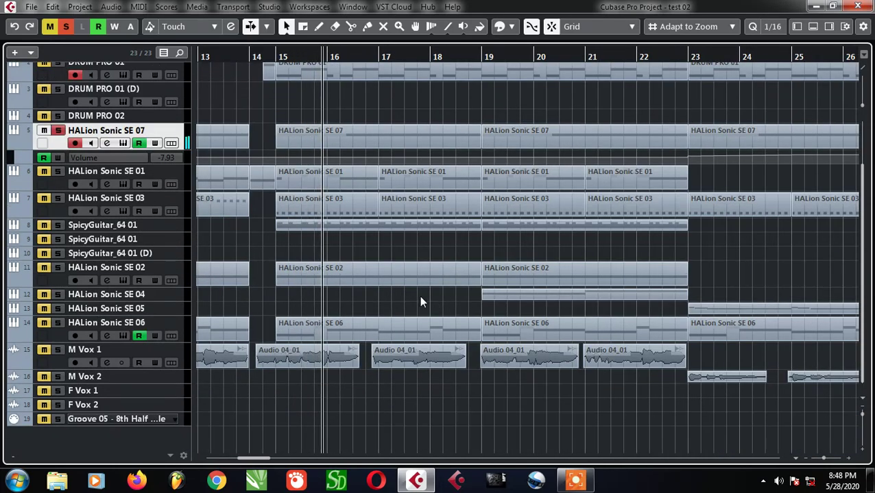
key(g)
key(g)
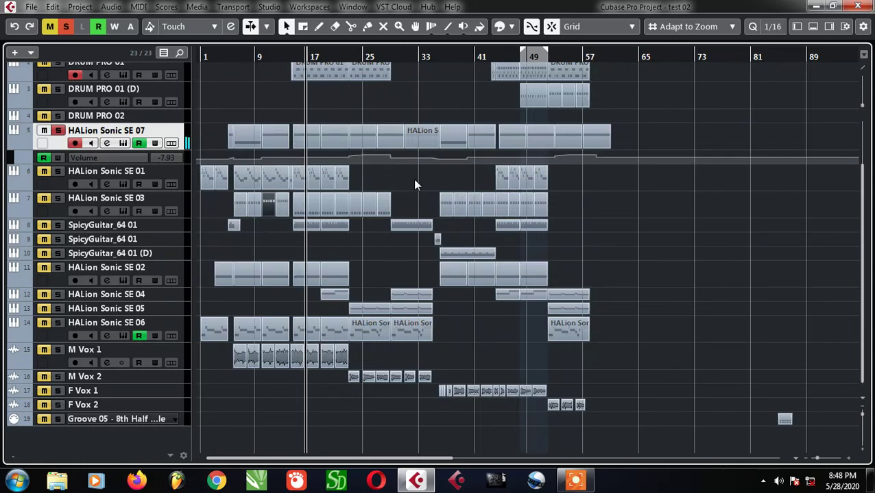
Step: Solo MT-PowerDrumKit 01 too and mute its events from bar 15 to 29 and from about bar 44 to 57
scroll(276, 325, up, 3)
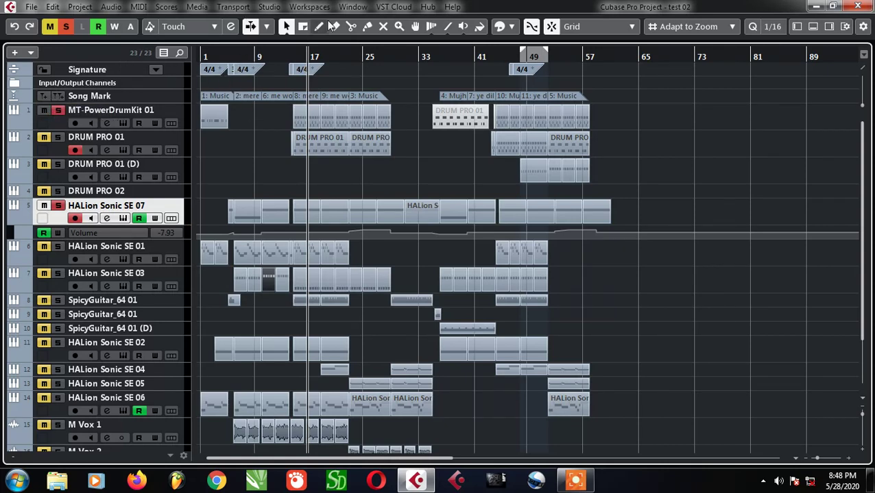
click(383, 26)
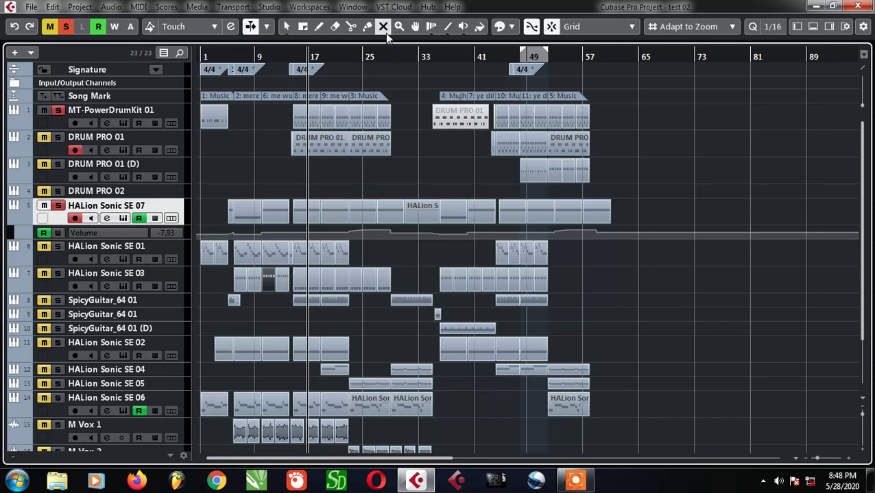
drag(405, 125, 293, 108)
drag(630, 121, 496, 122)
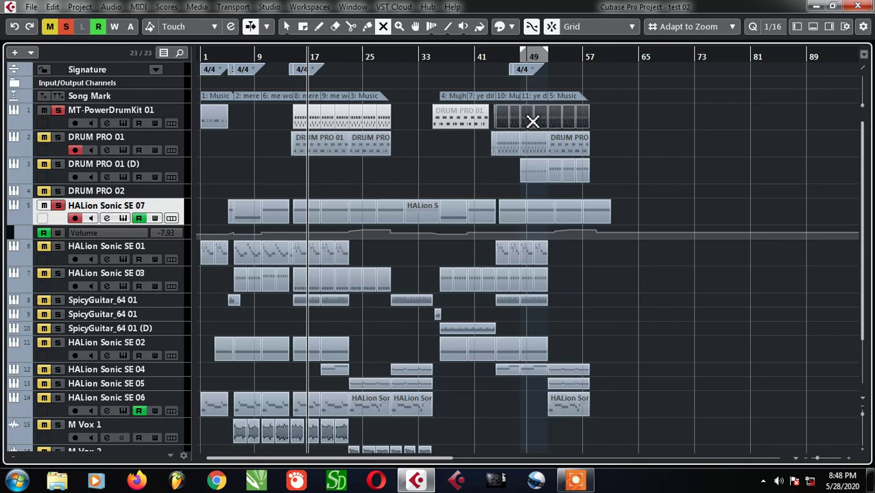
key(Delete)
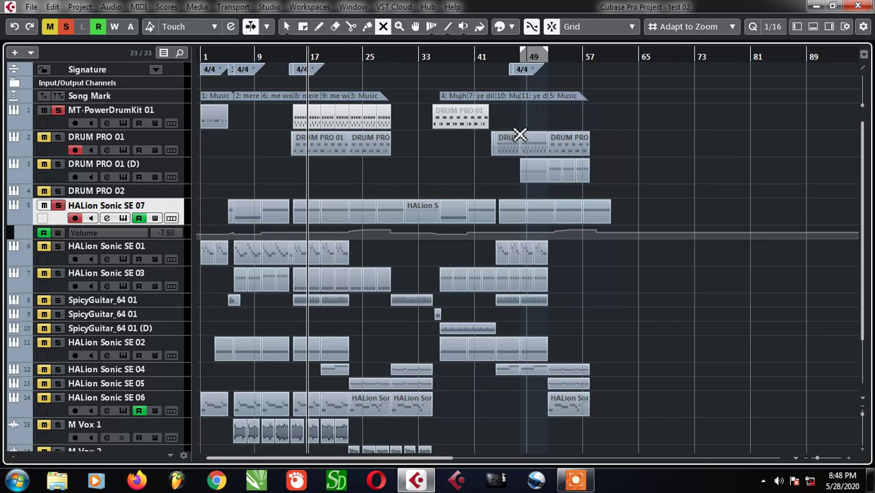
key(ctrl+z)
click(285, 26)
Step: Solo only HALion Sonic SE 04 and play its part from about bar 17 past bar 19
scroll(304, 286, up, 4)
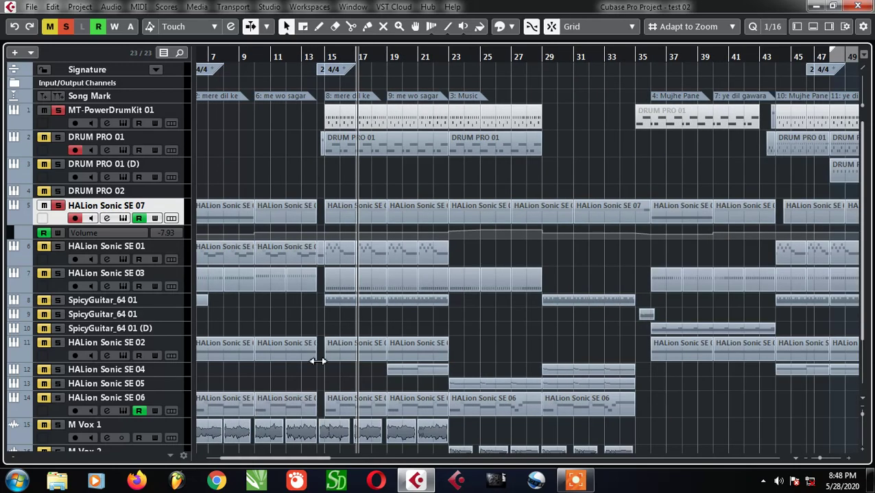
scroll(353, 336, down, 3)
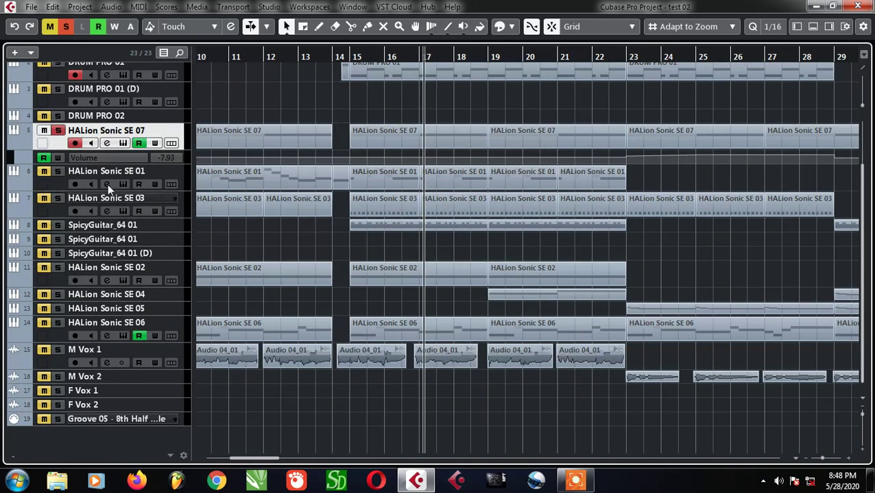
click(79, 300)
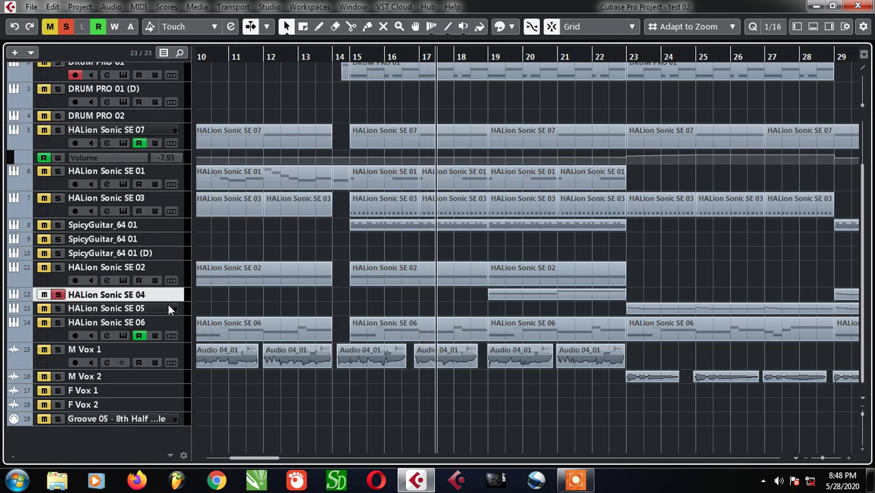
mouse_move(172, 302)
mouse_down()
mouse_move(171, 317)
mouse_move(168, 302)
mouse_up()
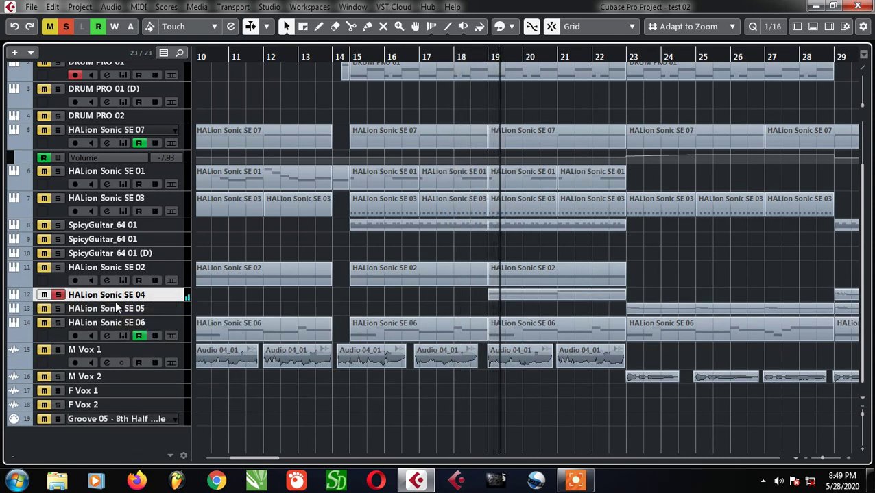
drag(120, 303, 122, 315)
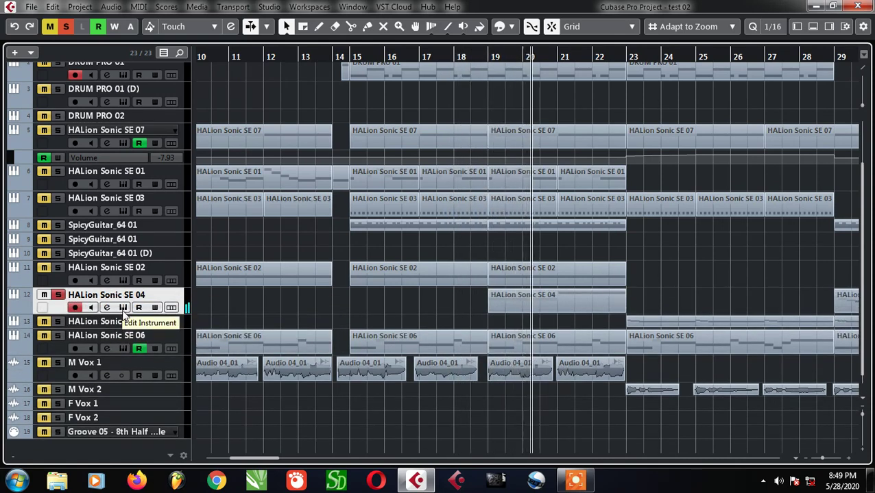
Step: Open the HALion Sonic SE 04 instrument, inspect its Aah Choir & Strings program, and close the window
click(123, 308)
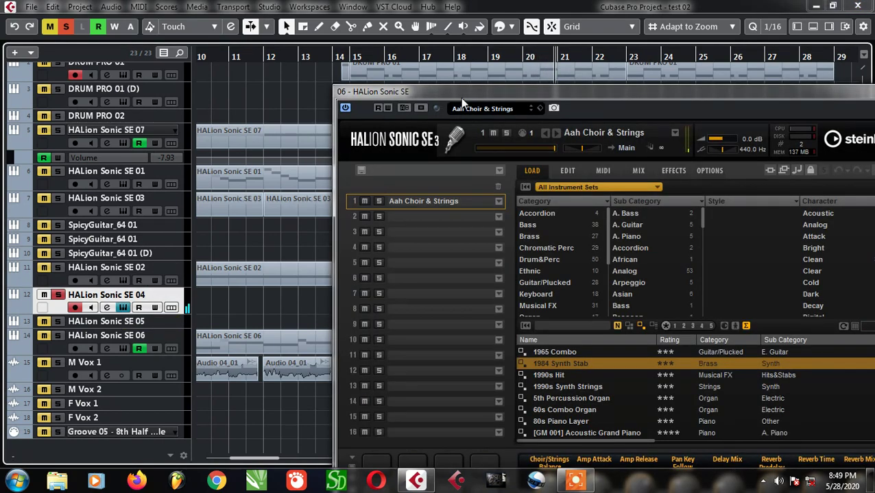
drag(462, 102, 487, 308)
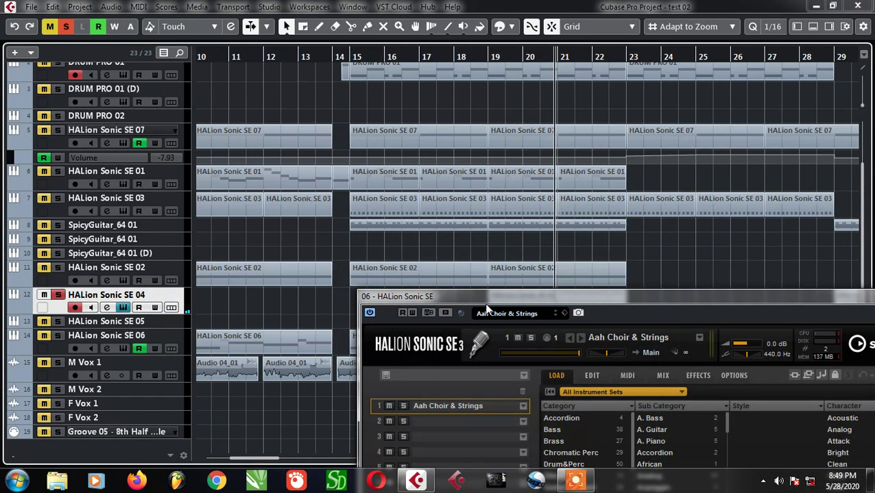
right_click(491, 295)
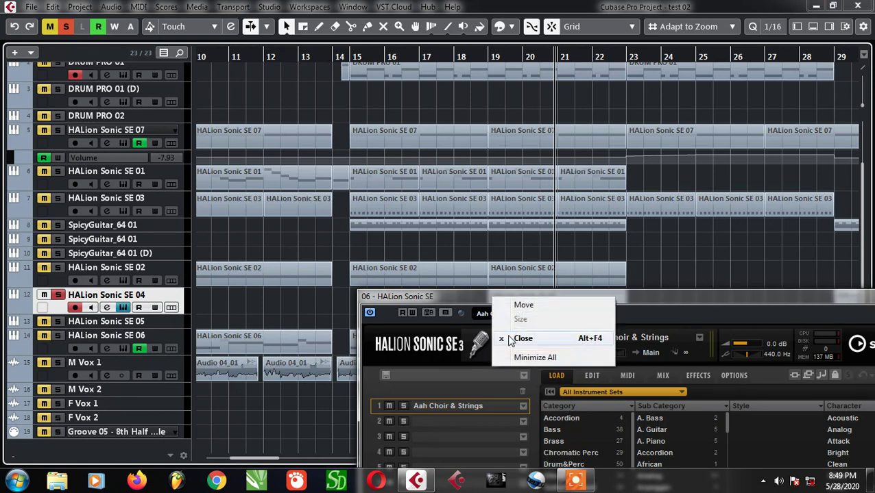
click(418, 295)
right_click(419, 295)
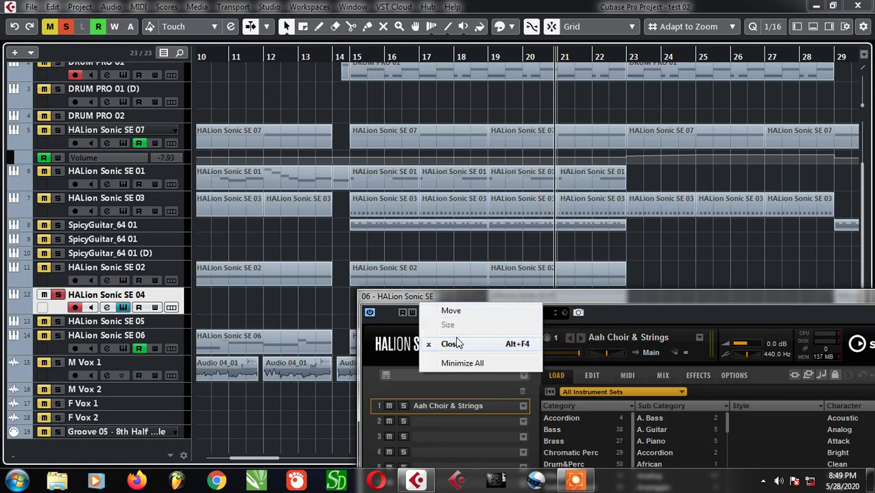
click(450, 343)
Step: Solo only HALion Sonic SE 05 and open its instrument to inspect the Aah Voice Attacks program
scroll(337, 284, down, 4)
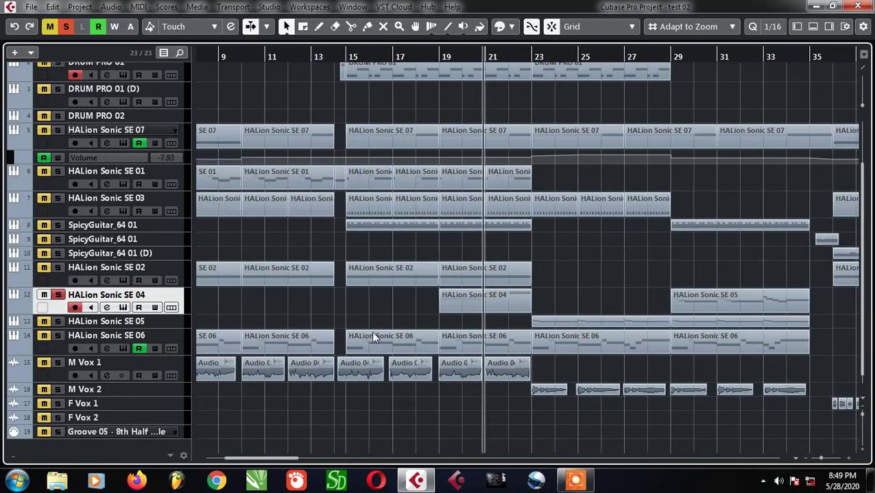
scroll(439, 406, down, 1)
scroll(533, 355, up, 2)
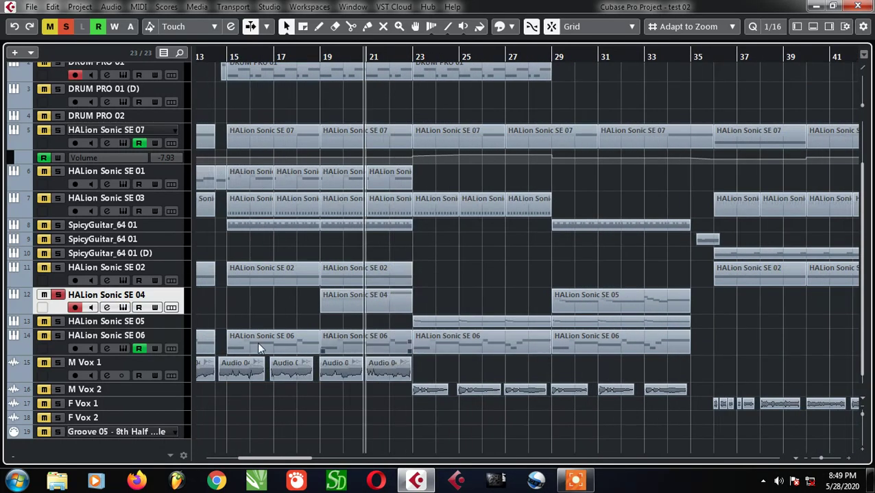
click(59, 322)
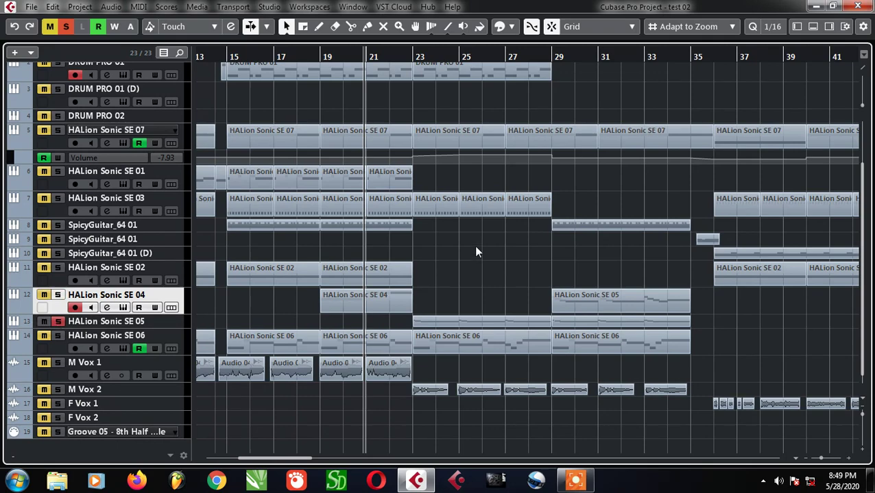
click(131, 328)
click(122, 334)
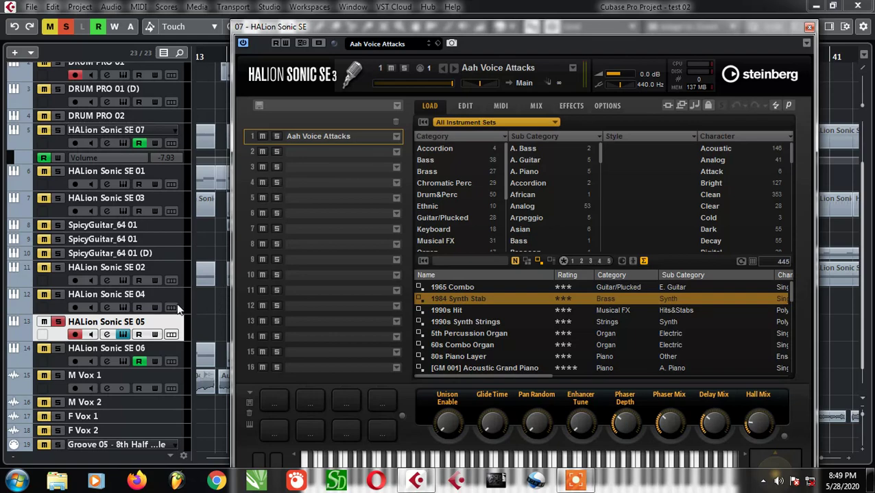
Step: Move the HALion Sonic SE 05 instrument window aside and close it
drag(579, 35, 518, 170)
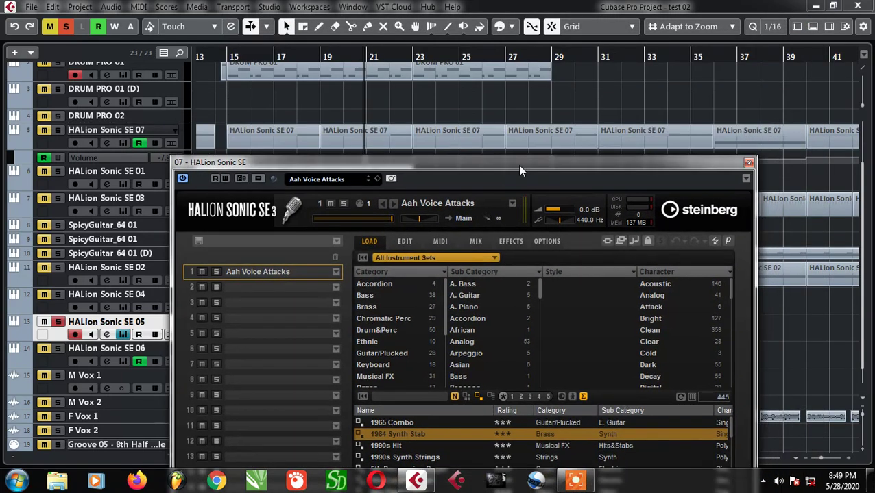
click(749, 163)
scroll(511, 273, up, 3)
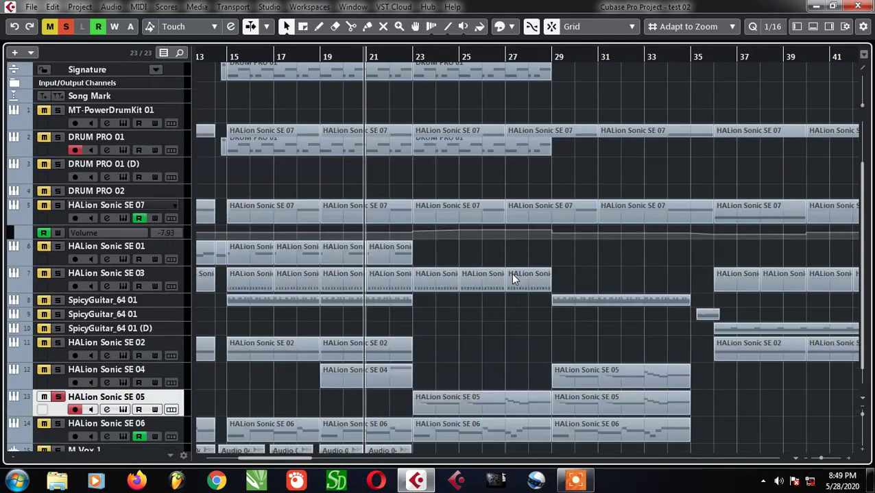
Step: Play the soloed HALion Sonic SE 05 part from about bar 22 to bar 24
ctrl+scroll(433, 108, up, 2)
ctrl+scroll(433, 108, up, 2)
ctrl+scroll(465, 107, down, 3)
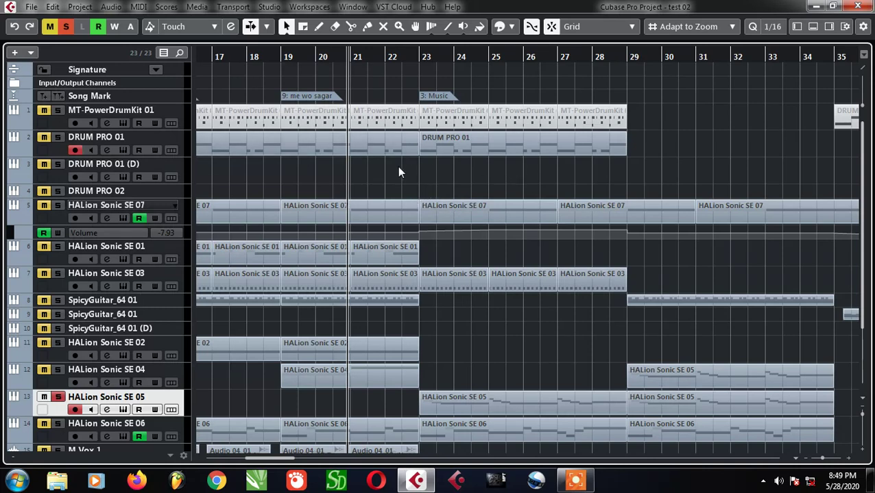
drag(394, 59, 405, 57)
key(space)
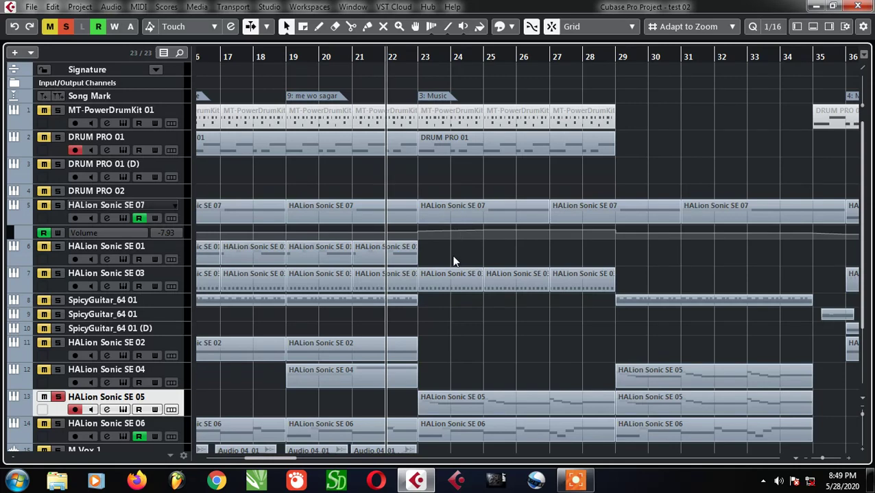
key(h)
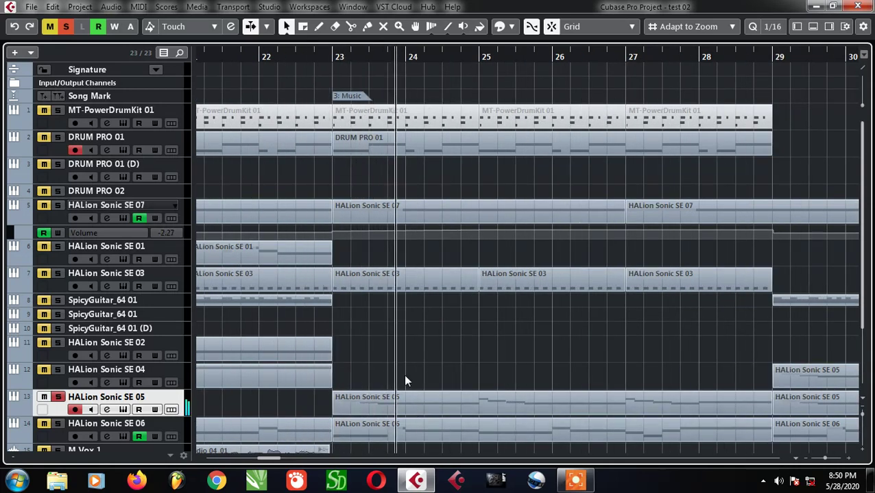
scroll(454, 347, down, 3)
key(h)
key(h)
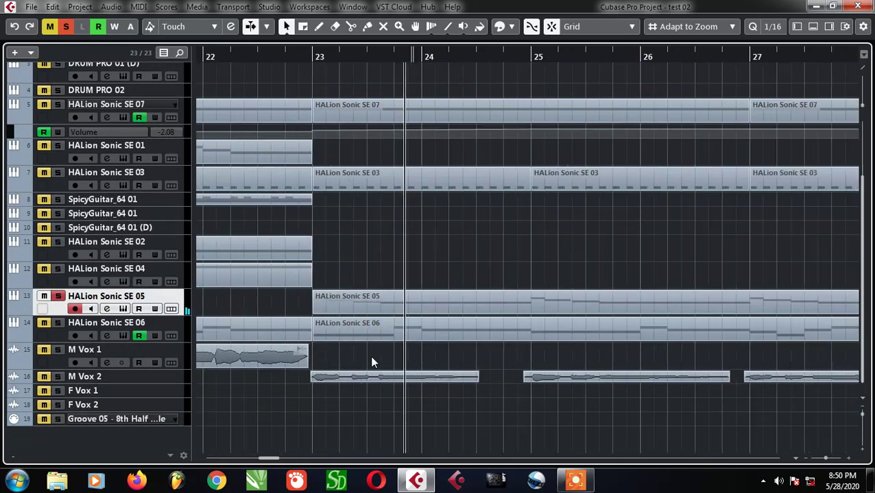
Step: Solo only HALion Sonic SE 06 and open its instrument to inspect the [GM 023] Harmonica program
ctrl+click(58, 323)
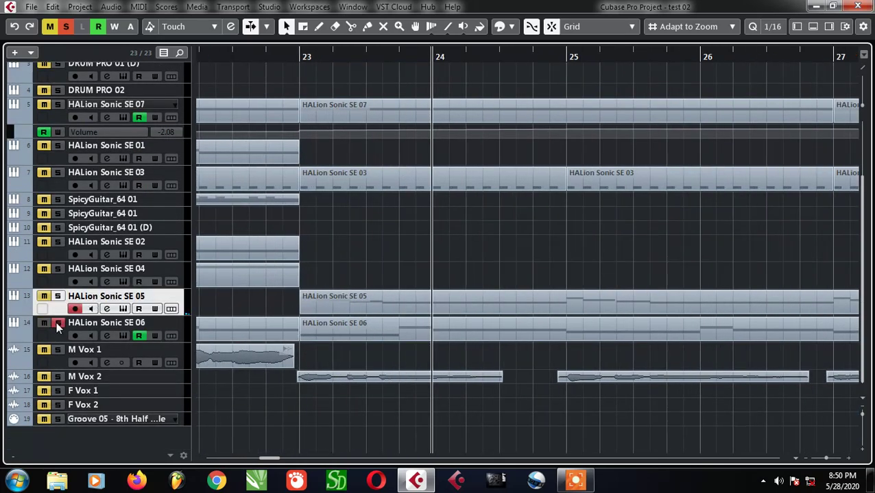
click(171, 321)
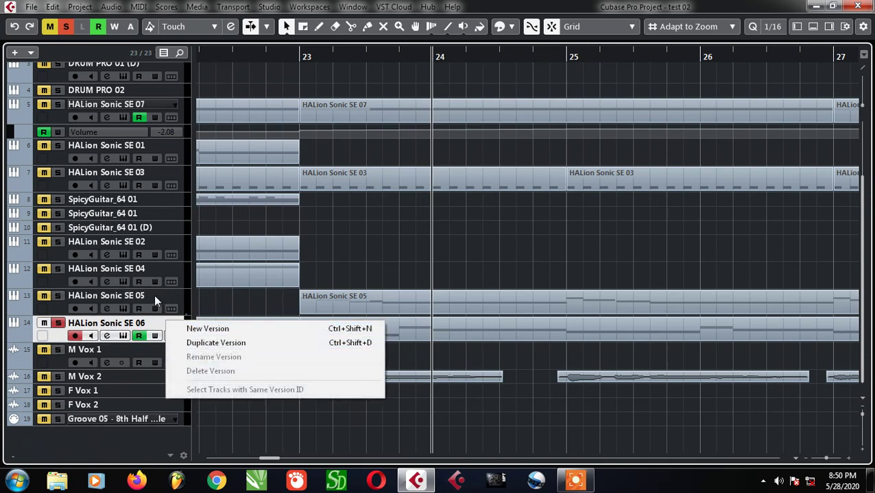
click(154, 295)
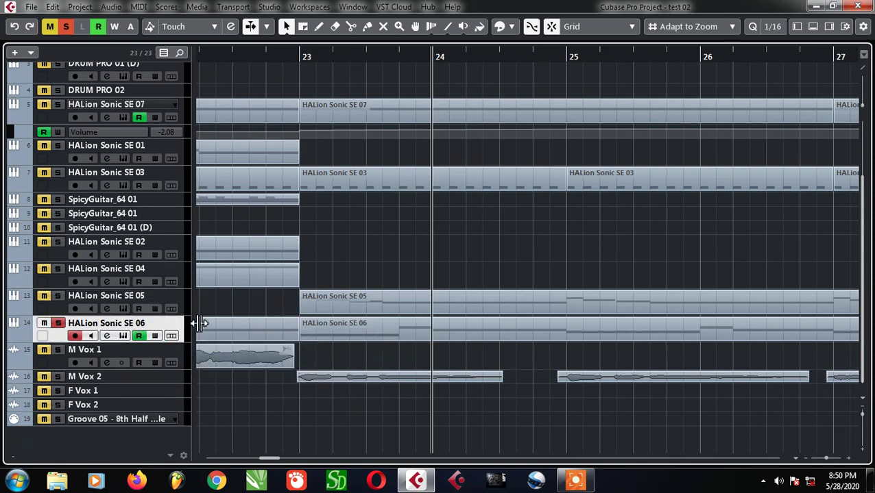
click(361, 329)
click(364, 333)
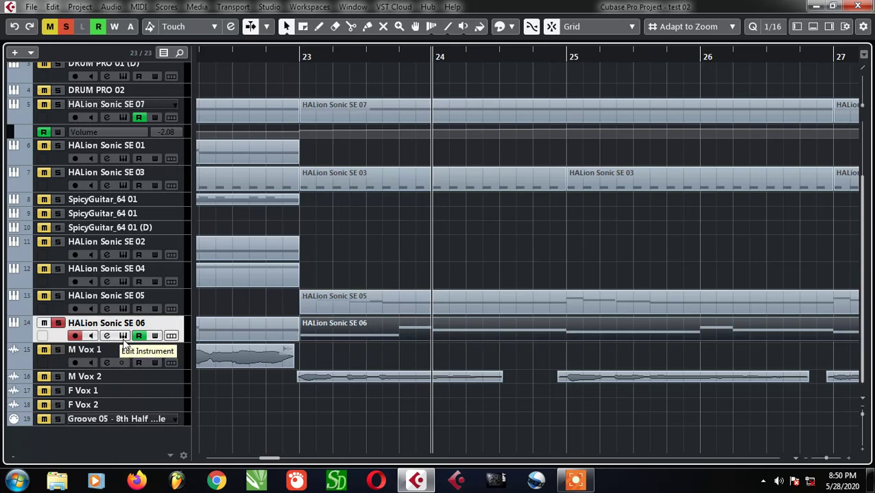
click(123, 335)
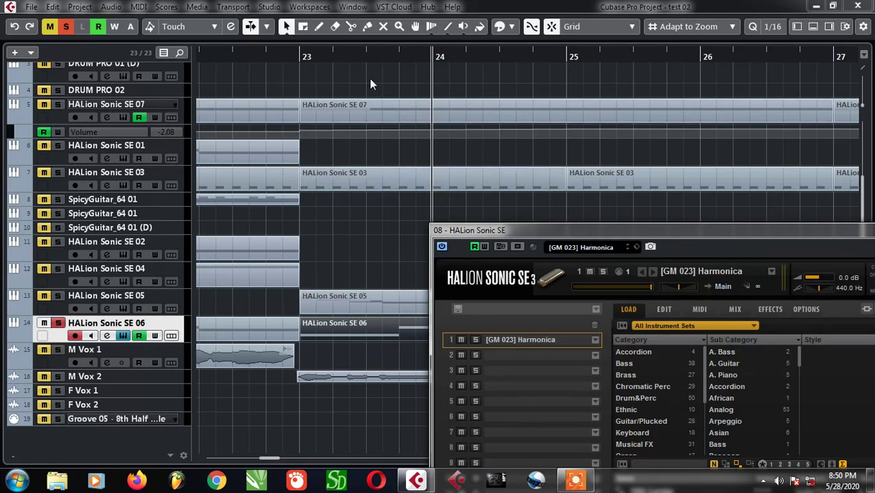
Step: Play the soloed HALion Sonic SE 06 part from bar 24 to about bar 26, moving its instrument window clear of the events
scroll(374, 216, down, 2)
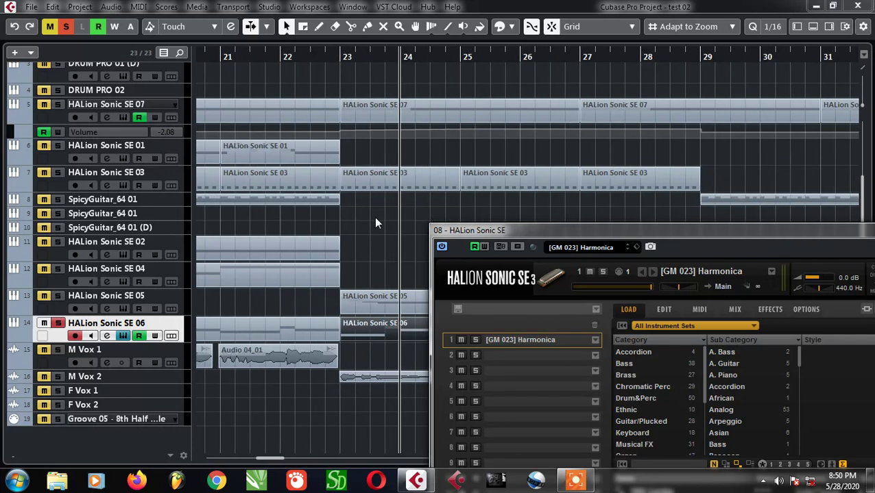
click(368, 181)
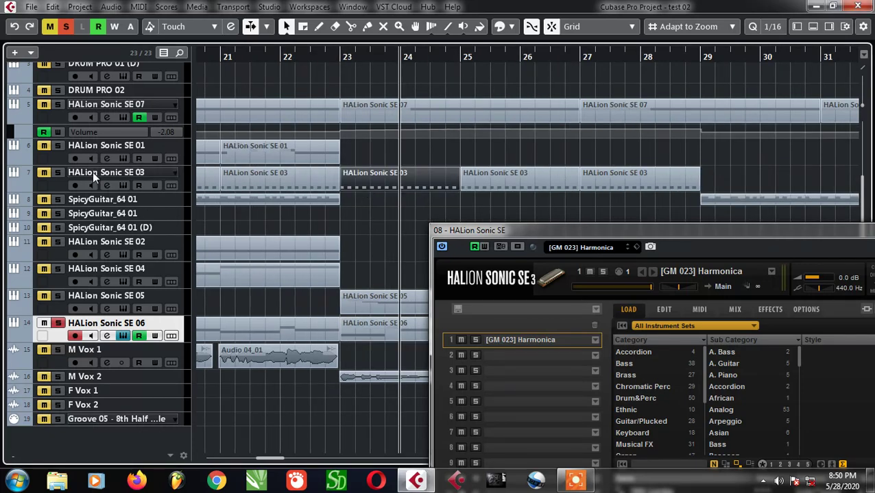
click(58, 324)
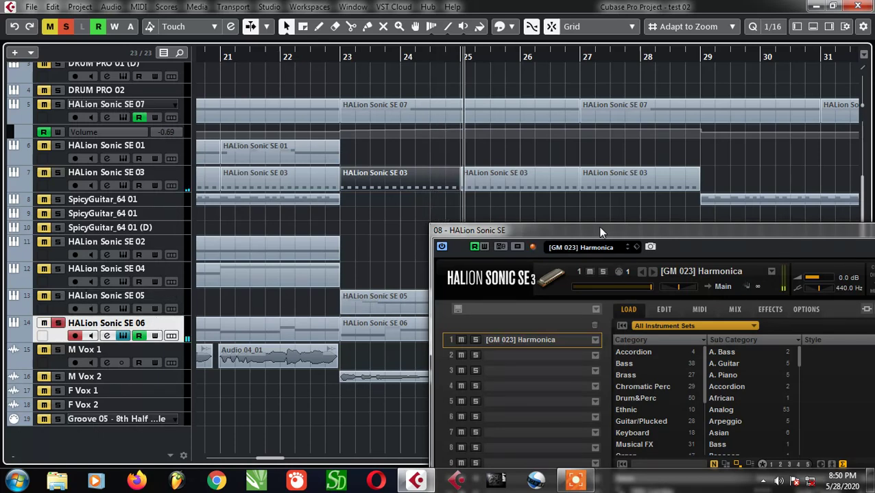
drag(594, 231, 611, 348)
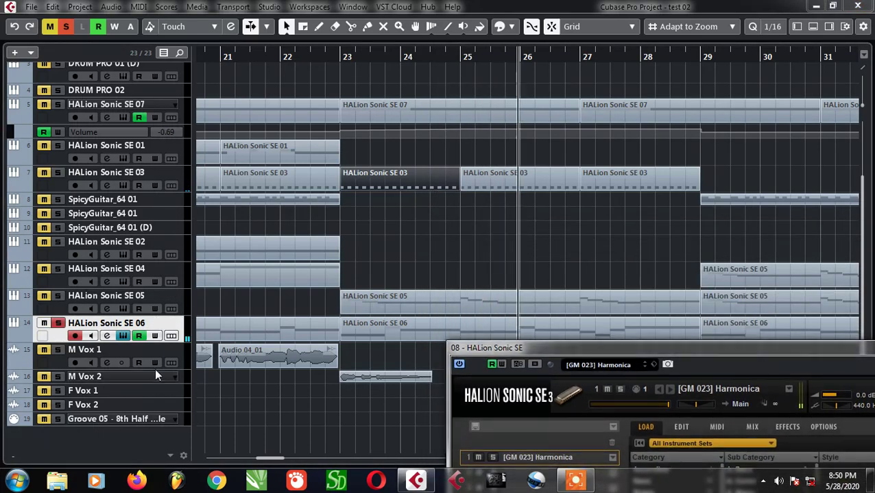
Step: Solo only HALion Sonic SE 05, play on to about bar 28, and close the HALion Sonic SE 06 instrument window
click(58, 295)
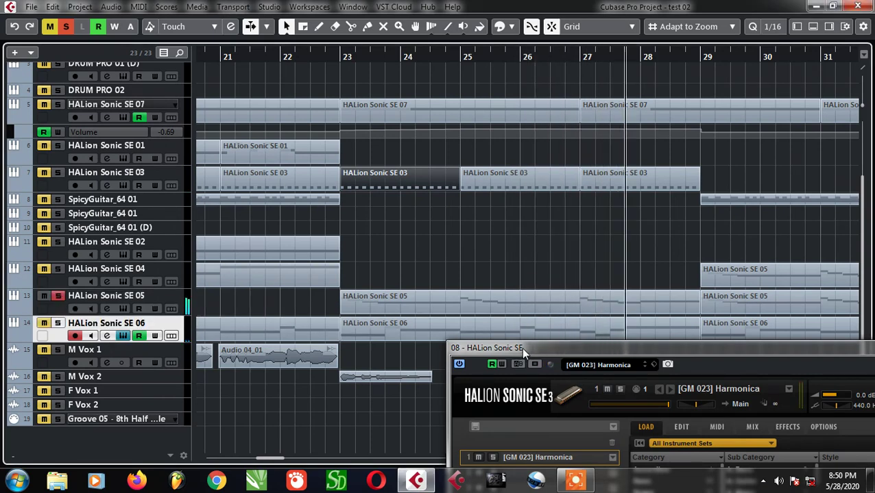
drag(522, 348, 398, 337)
right_click(398, 337)
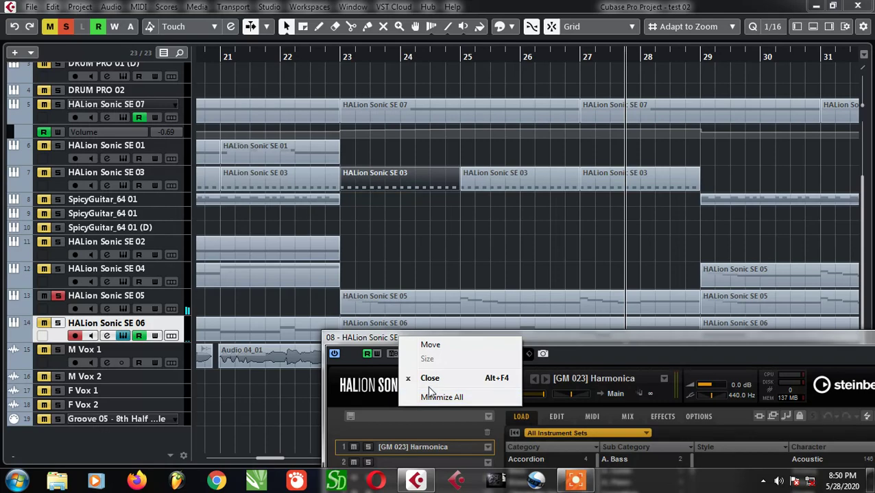
click(430, 378)
Step: Select the first SpicyGuitar_64 01 track and set the playback position to the start of its part at bar 5
scroll(435, 359, down, 3)
scroll(480, 357, right, 3)
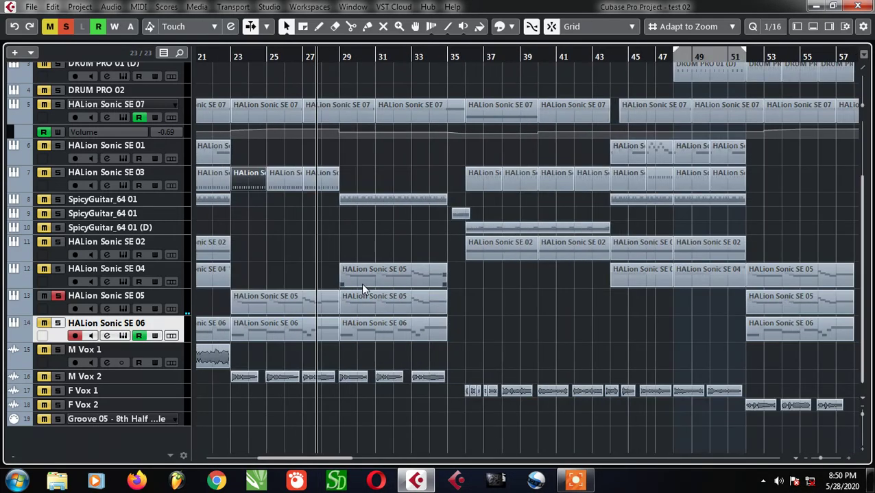
scroll(370, 271, up, 3)
scroll(381, 258, down, 5)
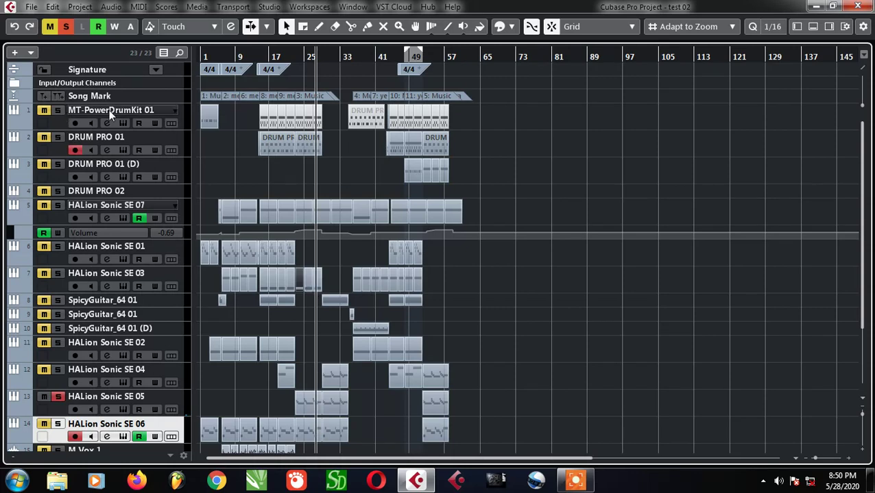
click(124, 134)
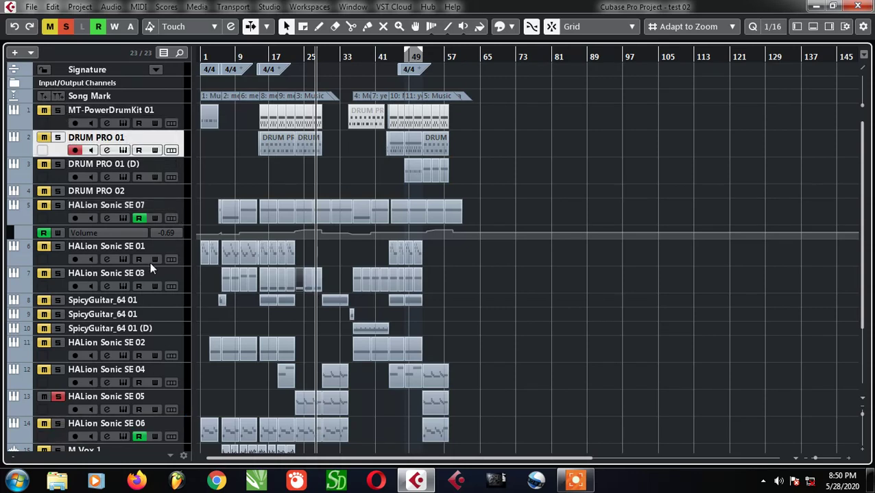
click(160, 300)
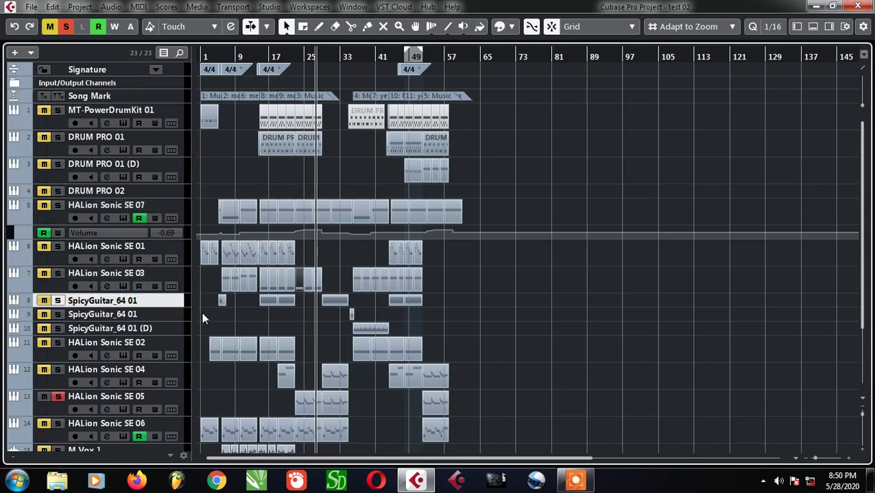
scroll(204, 312, up, 6)
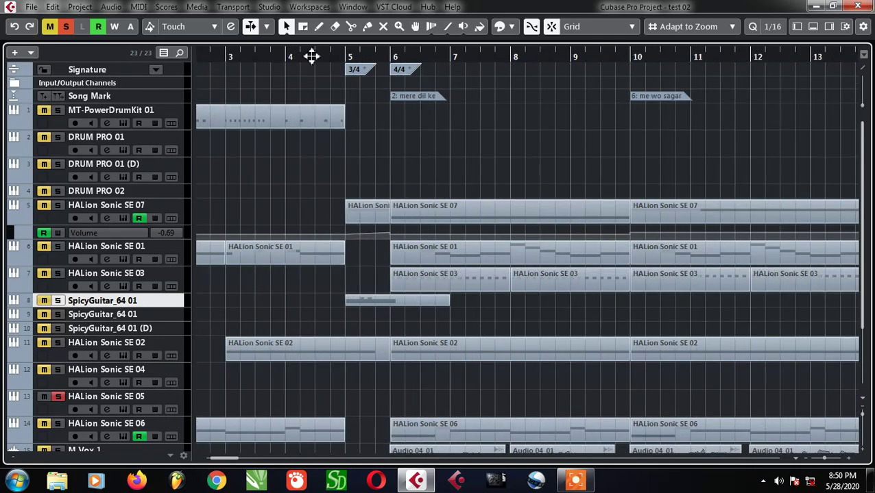
click(345, 57)
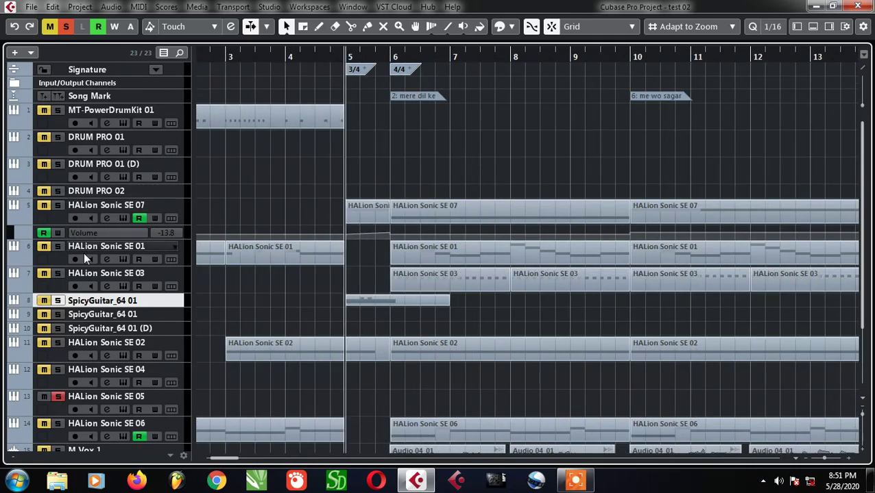
click(108, 307)
Step: Examine the 3/4 signature change at bar 5 and how the track parts are laid out around it
scroll(308, 250, down, 2)
scroll(274, 85, down, 1)
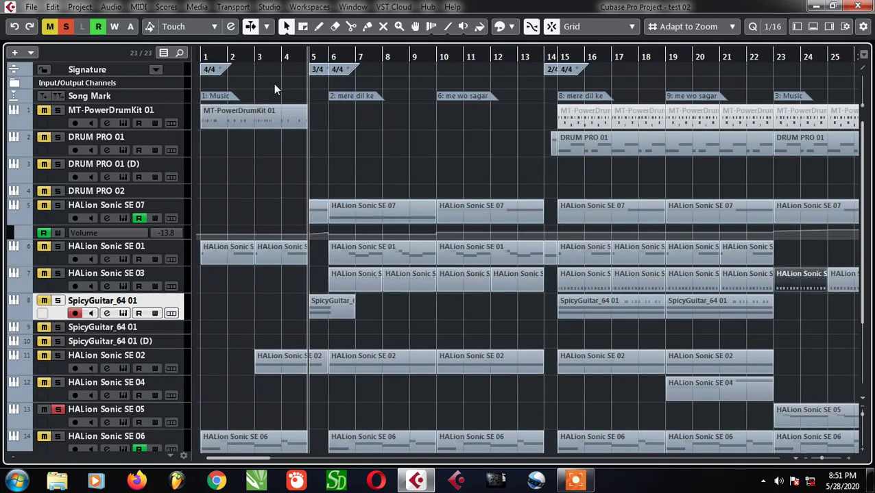
scroll(205, 68, up, 2)
scroll(334, 78, down, 1)
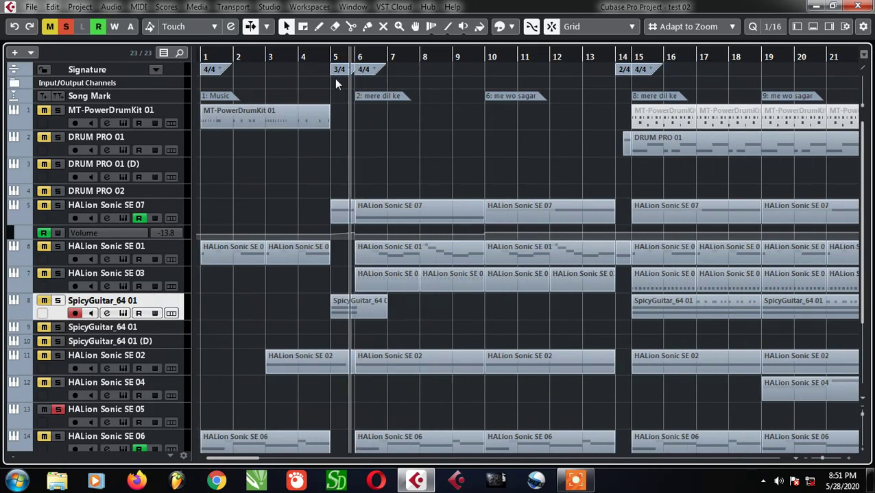
scroll(329, 76, up, 3)
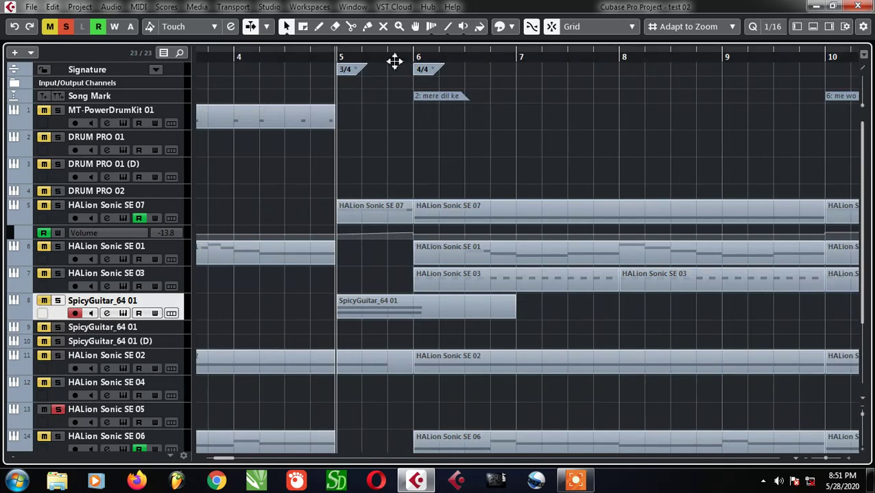
drag(396, 61, 377, 78)
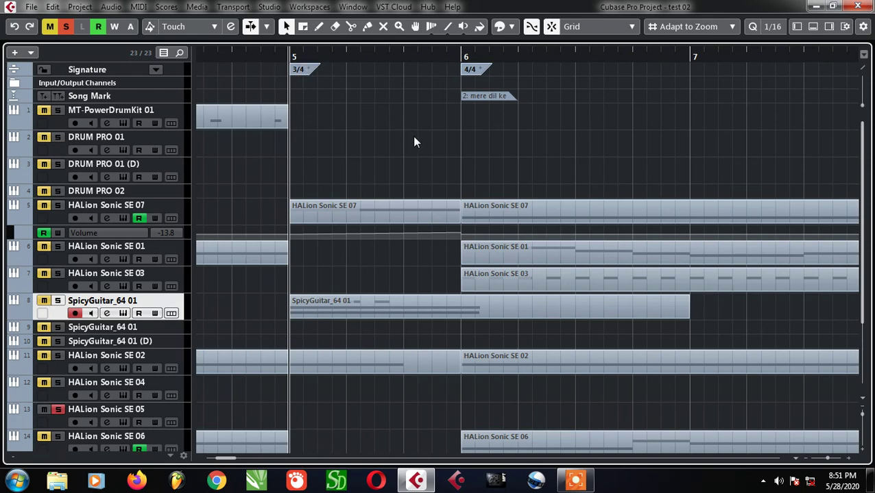
scroll(339, 114, down, 3)
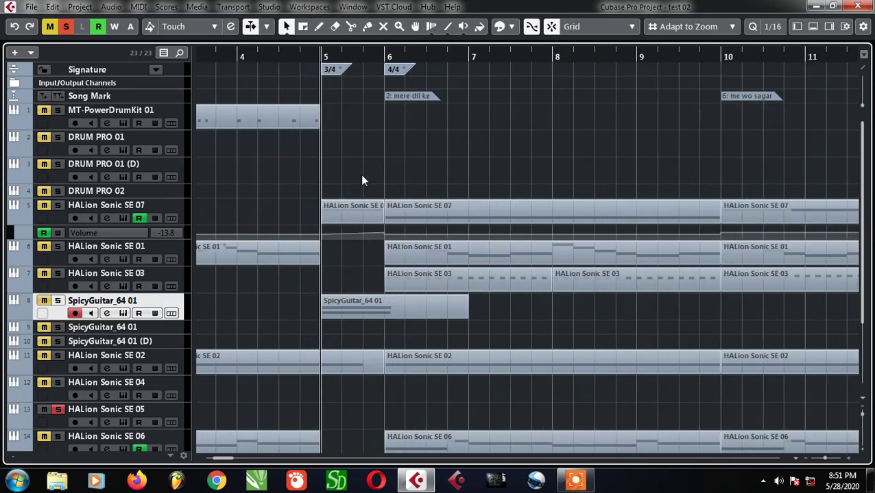
scroll(374, 308, down, 3)
scroll(411, 319, down, 3)
scroll(392, 313, up, 3)
scroll(357, 308, down, 2)
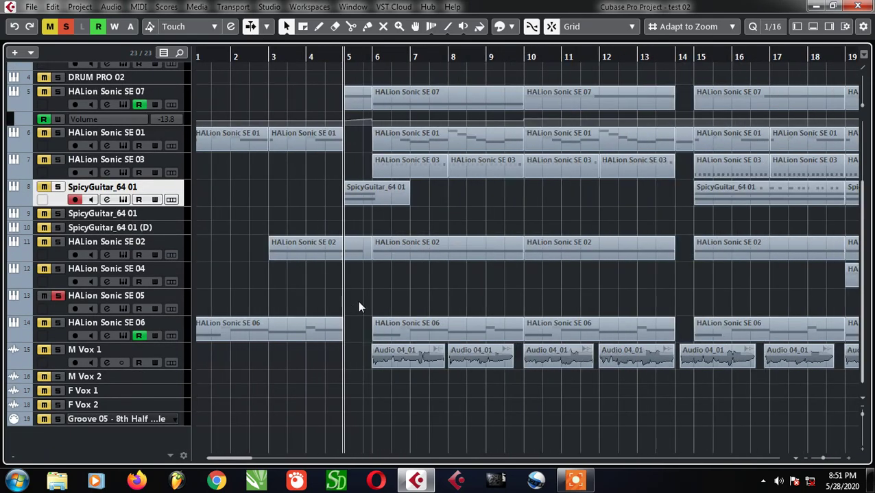
scroll(411, 302, down, 2)
scroll(484, 296, down, 1)
scroll(482, 309, up, 1)
scroll(480, 316, down, 2)
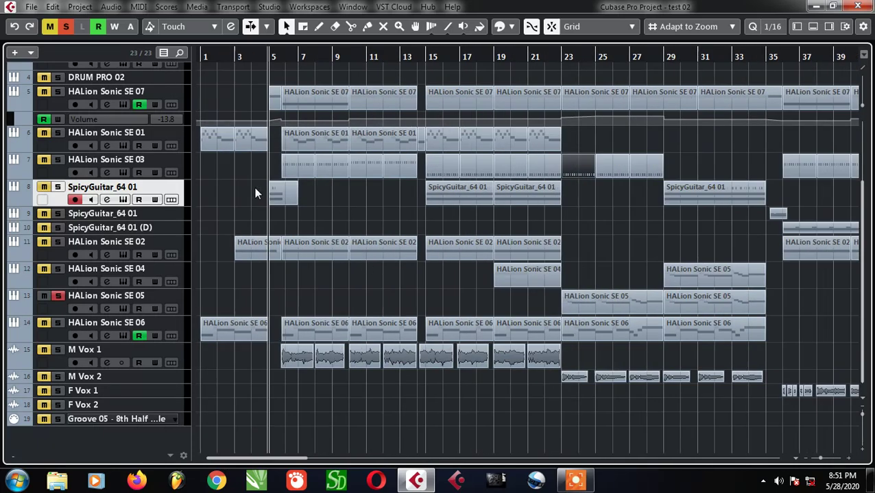
Step: Solo only the first SpicyGuitar_64 01 track and play its part from bar 5, restarting it once from the beginning
scroll(254, 193, up, 2)
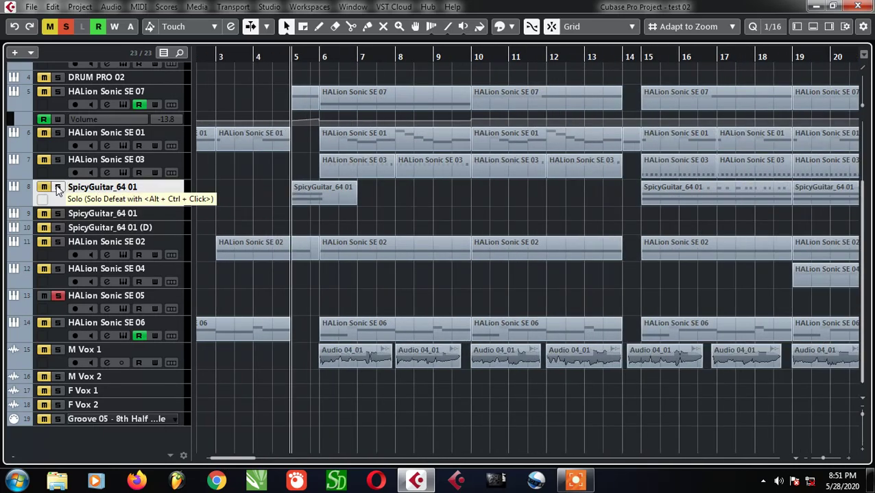
click(57, 187)
key(space)
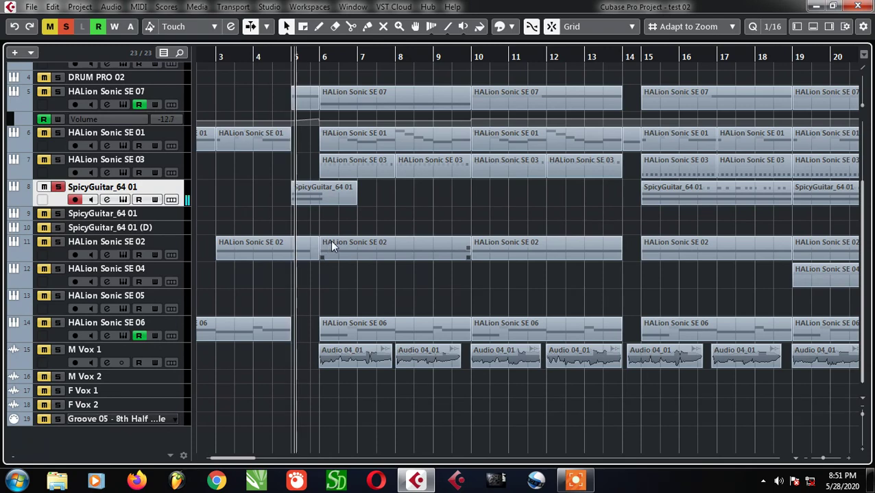
scroll(312, 226, up, 3)
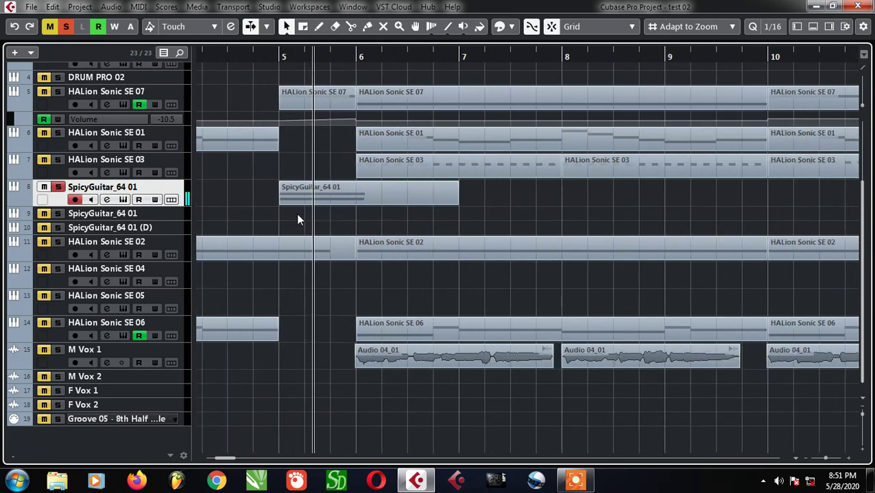
click(281, 63)
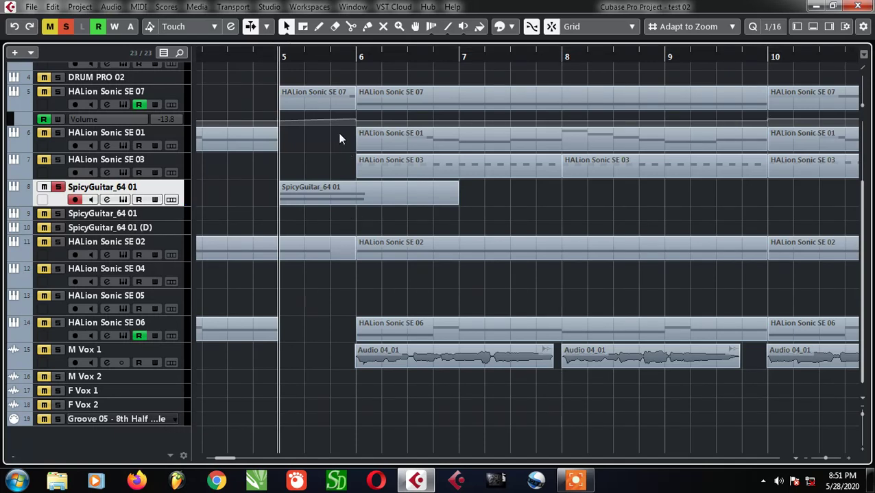
key(space)
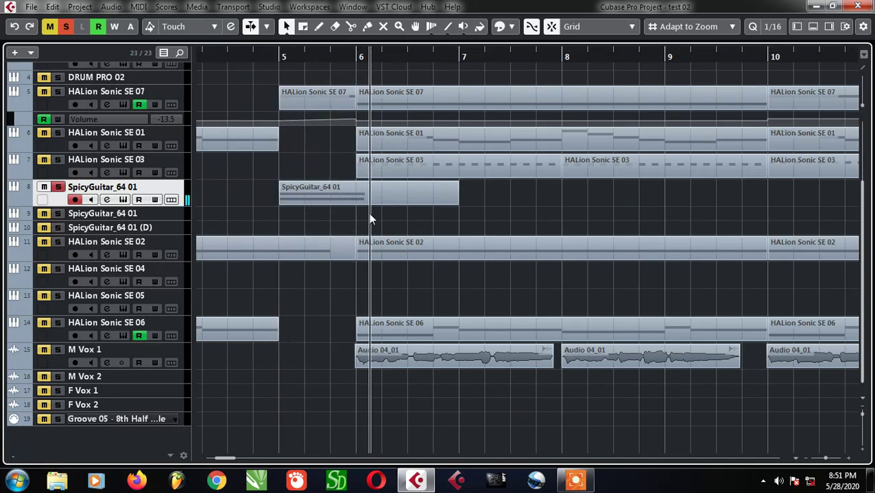
Step: Play the soloed first SpicyGuitar_64 01 track from bar 15 to about bar 19 and look over its parts up to bar 51
key(g)
key(g)
scroll(566, 179, up, 3)
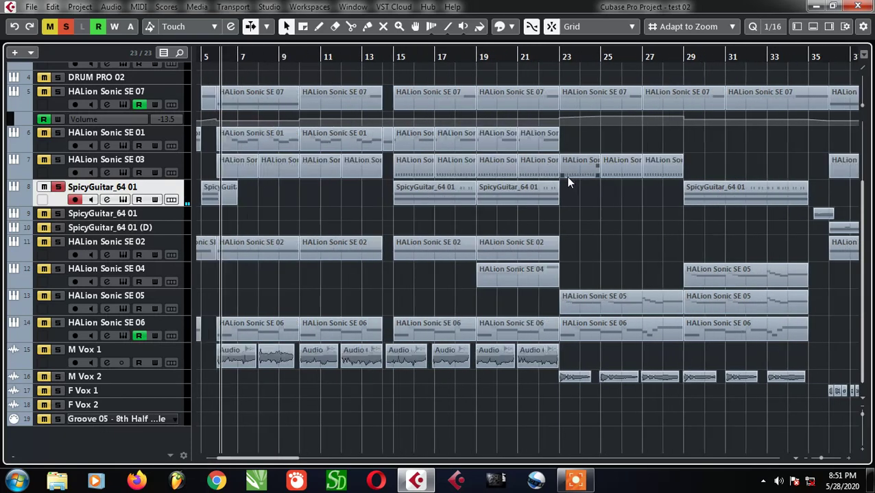
click(276, 60)
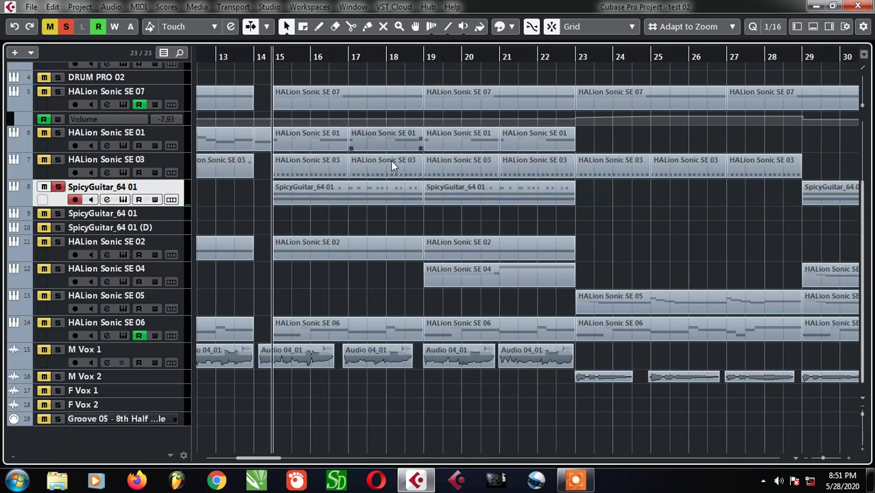
key(space)
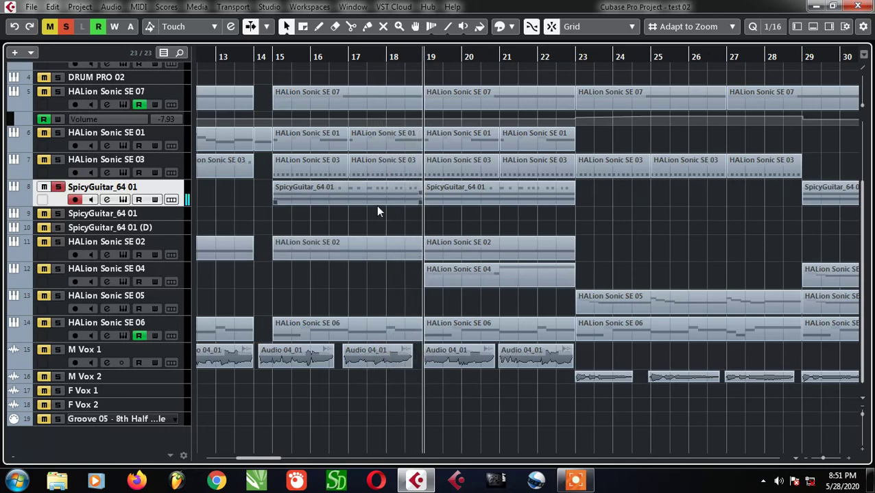
scroll(375, 208, down, 4)
scroll(702, 240, up, 3)
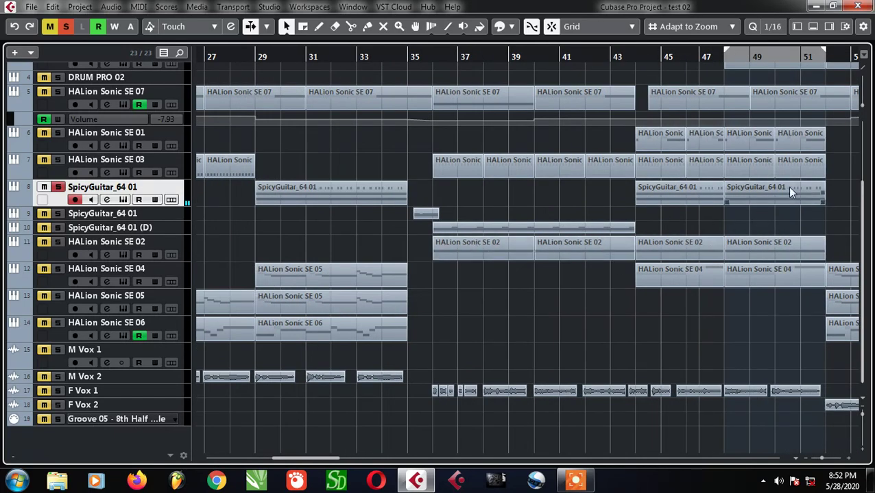
Step: Select the second SpicyGuitar_64 01 track, solo only it, and play its short part from bar 35
click(58, 213)
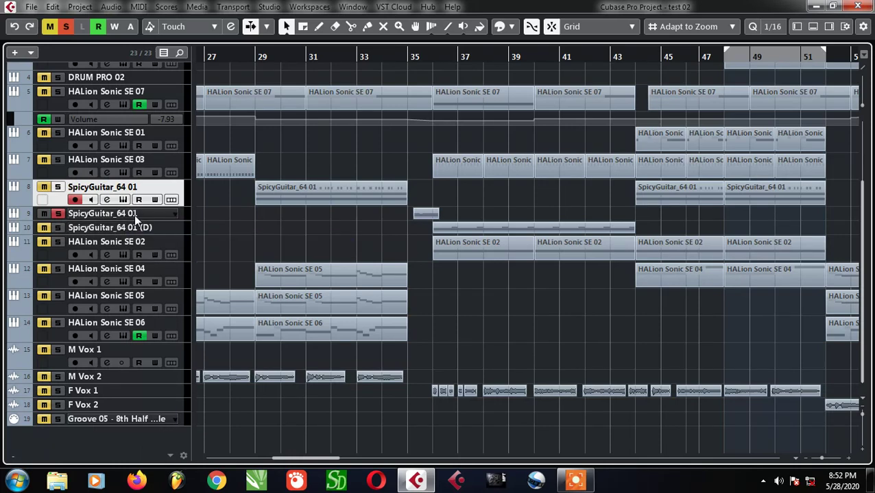
click(127, 217)
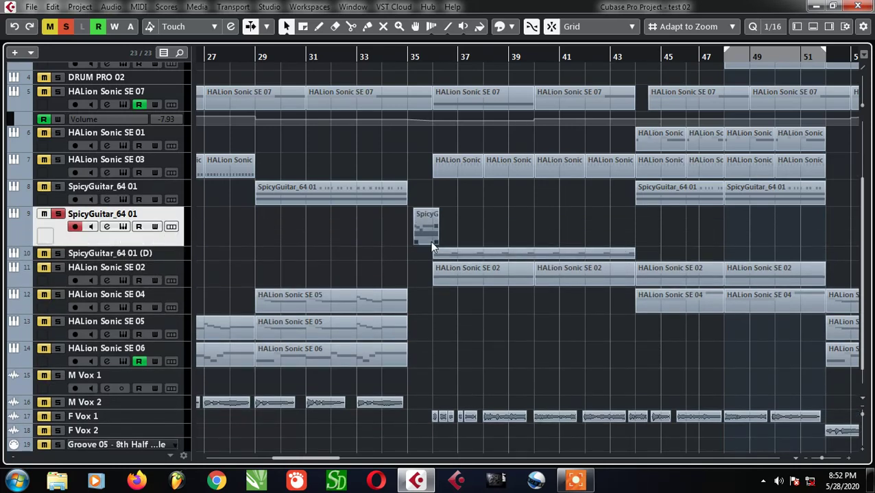
key(h)
click(377, 58)
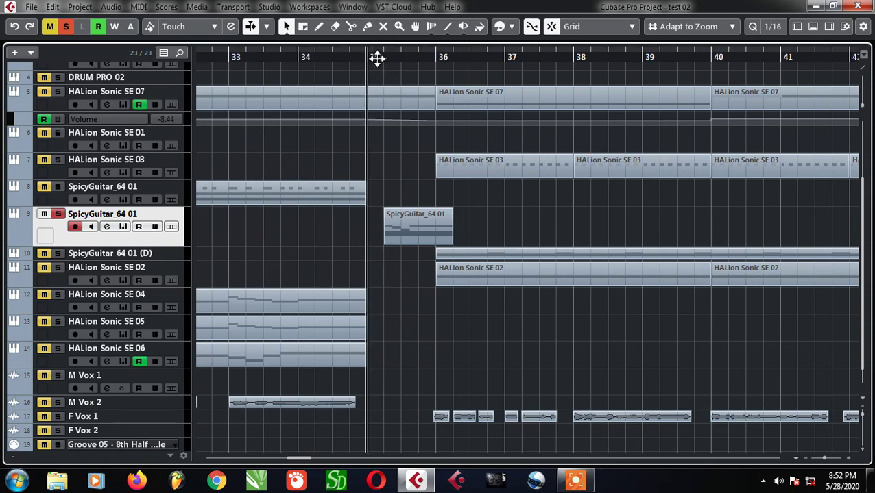
key(space)
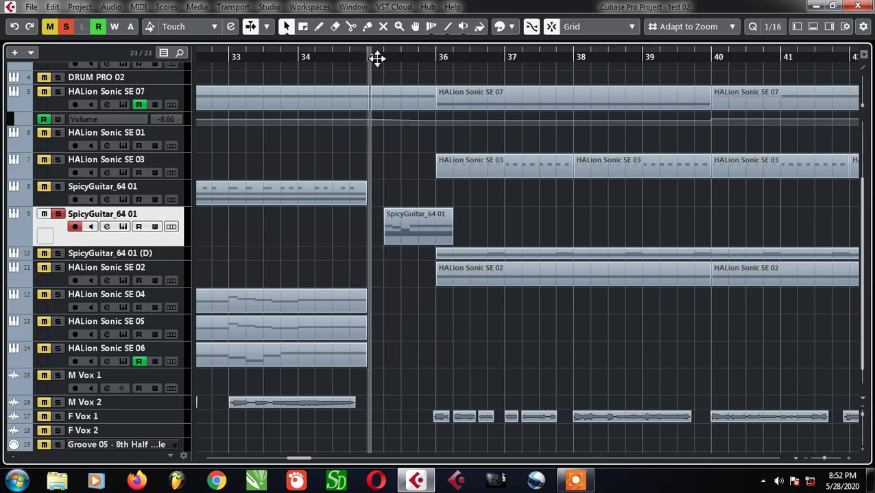
key(g)
key(g)
key(g)
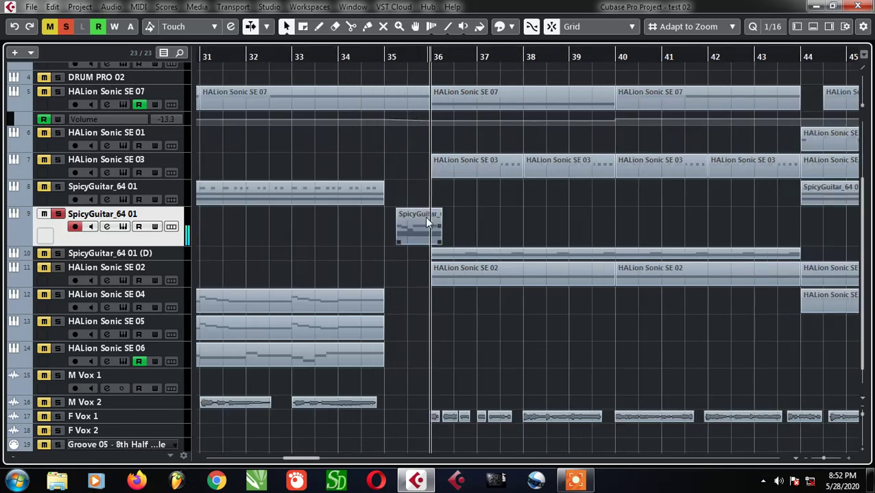
Step: Replay the short part of the second SpicyGuitar_64 01 track from bar 35 to bar 36
scroll(421, 229, up, 4)
click(398, 56)
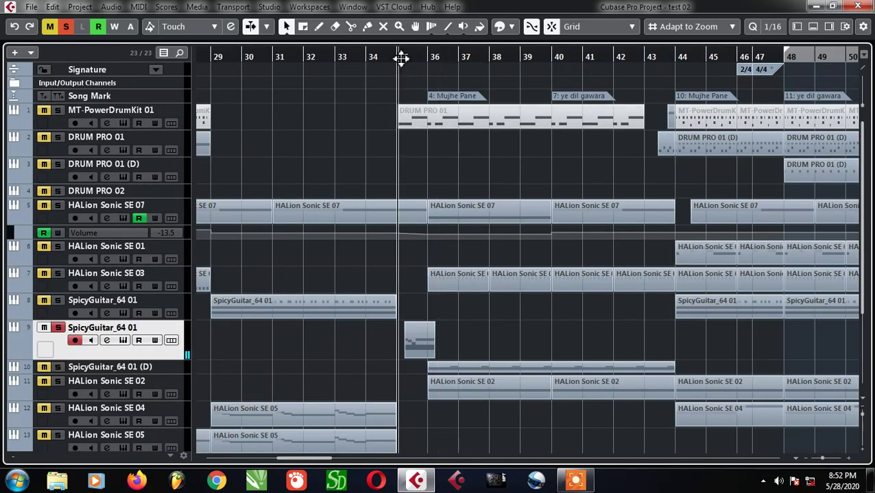
scroll(494, 233, down, 3)
ctrl+scroll(496, 273, up, 3)
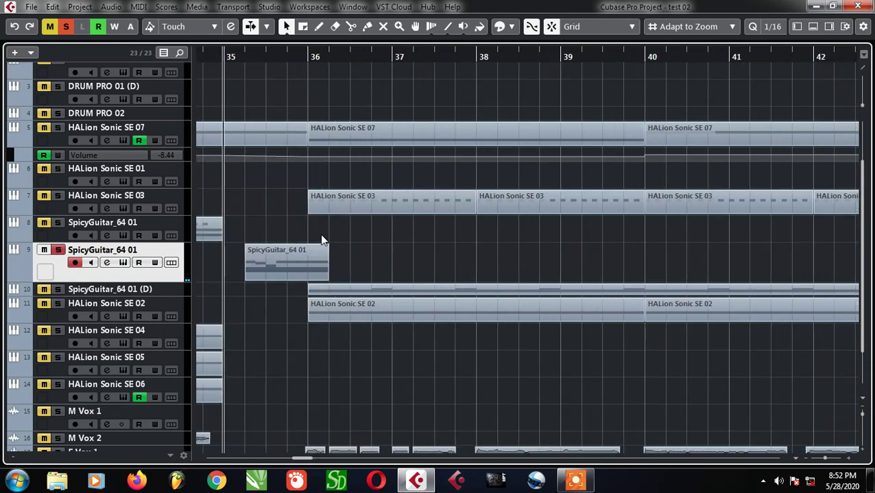
scroll(315, 254, up, 3)
key(h)
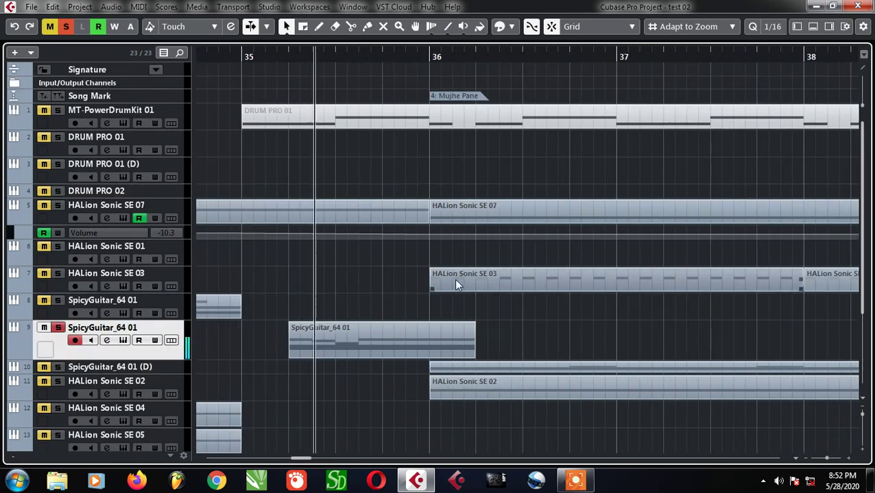
key(g)
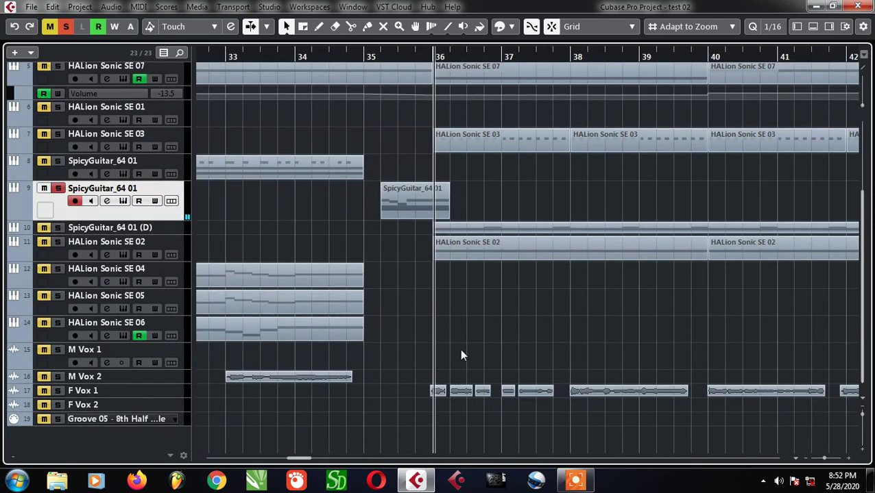
Step: Remove the empty DRUM PRO 02 track from the project
key(g)
key(g)
key(g)
scroll(274, 309, up, 3)
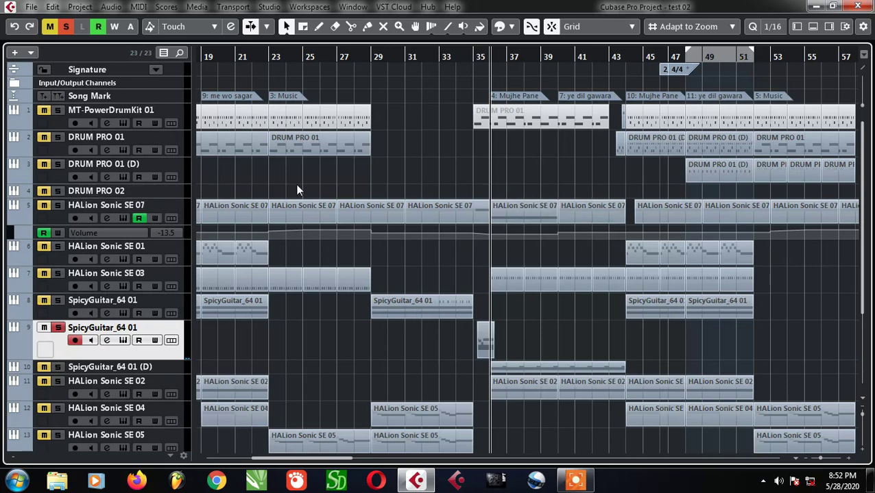
key(g)
key(g)
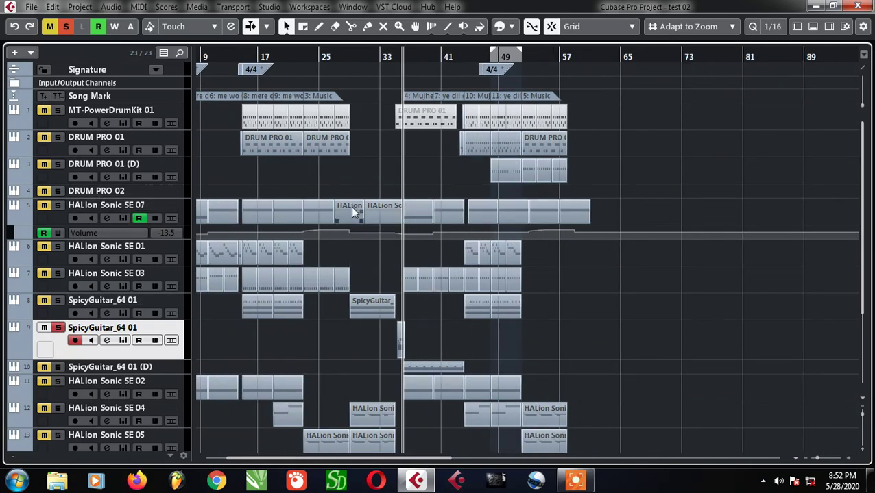
key(g)
click(88, 190)
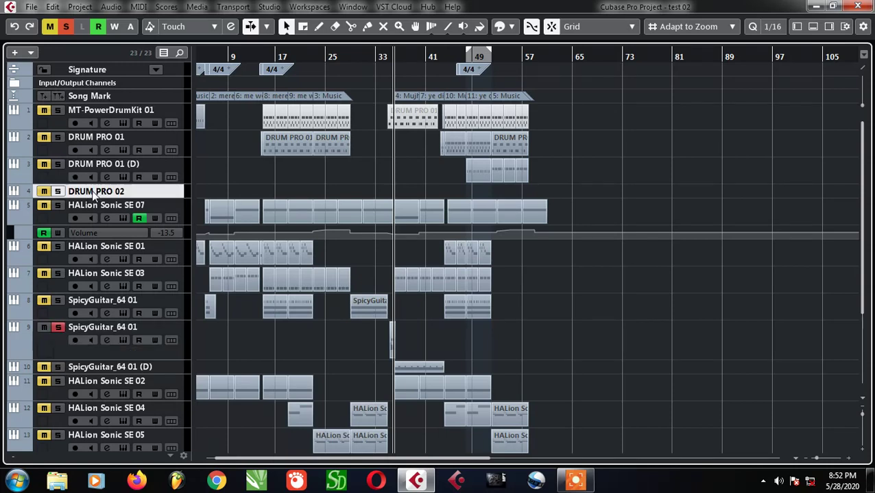
right_click(94, 192)
click(156, 247)
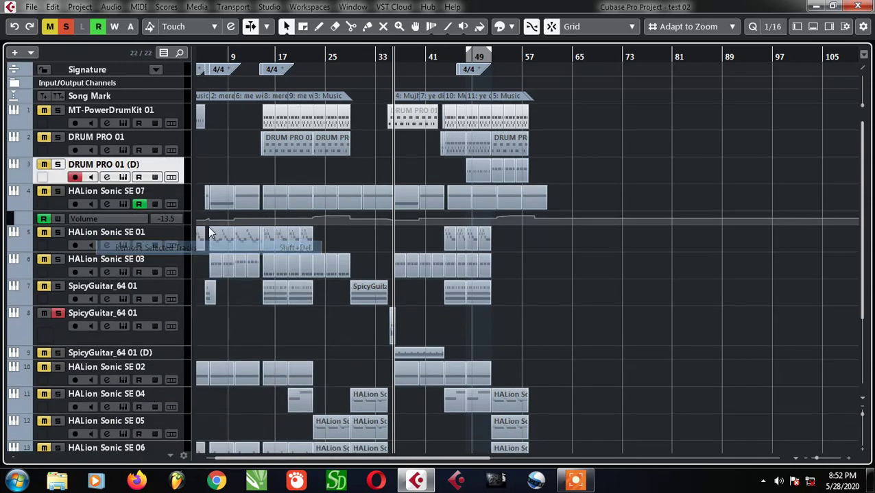
Step: Solo only the DRUM PRO 01 (D) track, select its parts from bar 48 to bar 58, and play them from bar 48
click(172, 177)
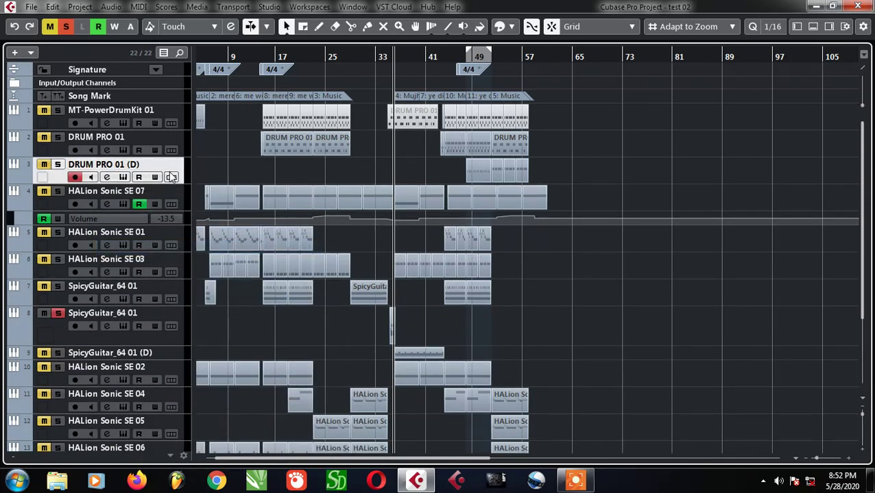
click(58, 165)
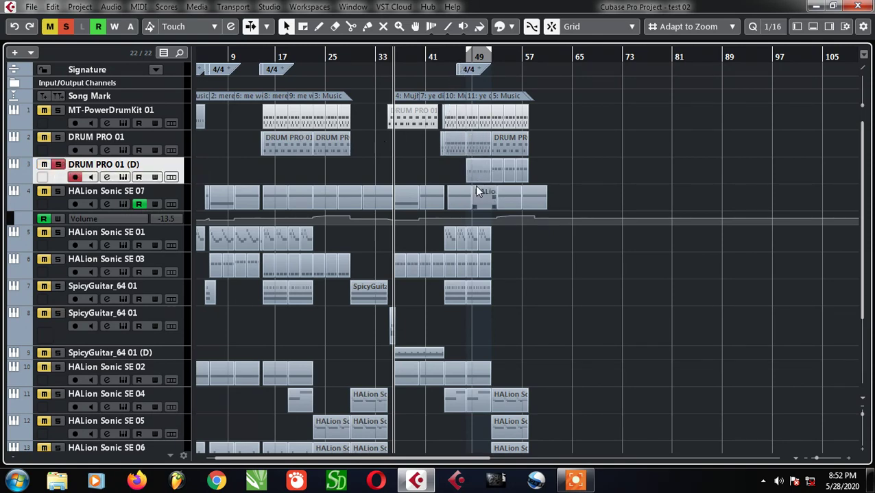
drag(531, 173, 465, 183)
scroll(486, 173, up, 5)
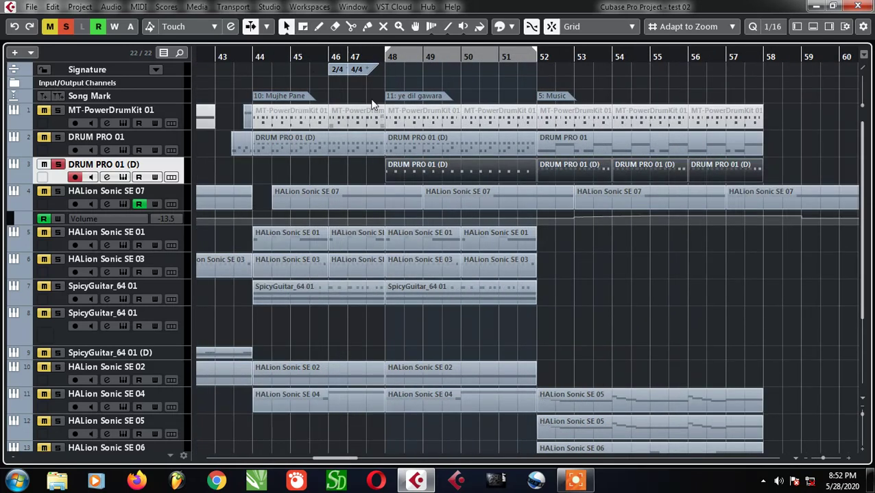
key(space)
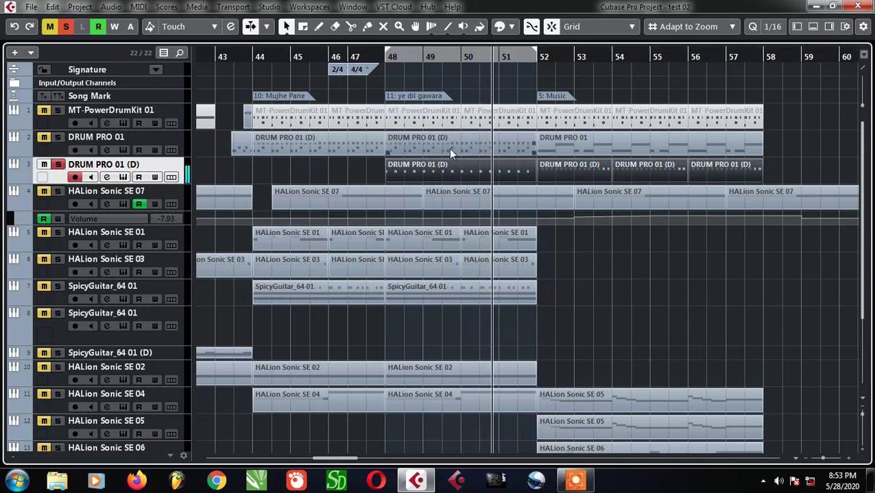
Step: Play DRUM PRO 01 (D) on past bar 52 and examine the notes and velocities of its bar 52 part in the editor, closing it again
click(411, 148)
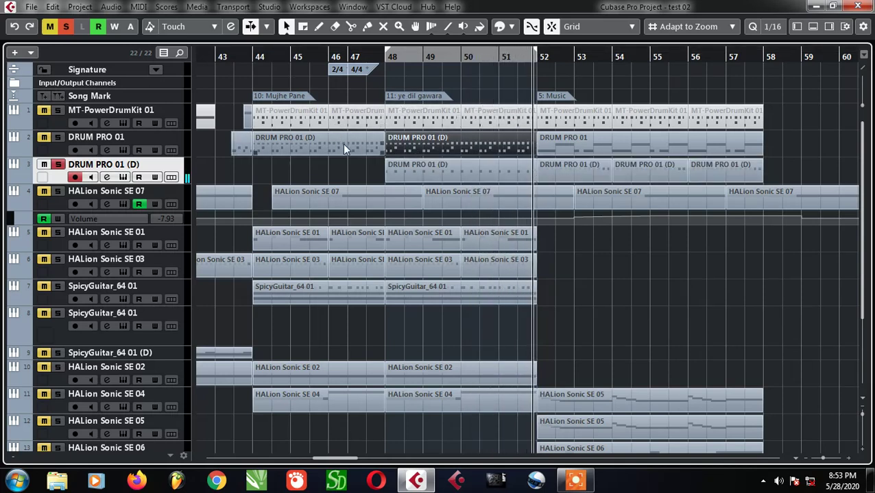
click(418, 172)
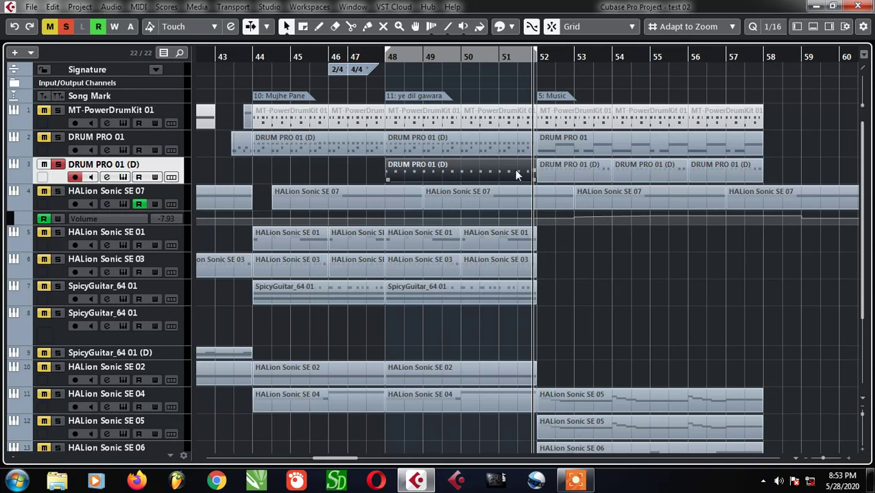
key(space)
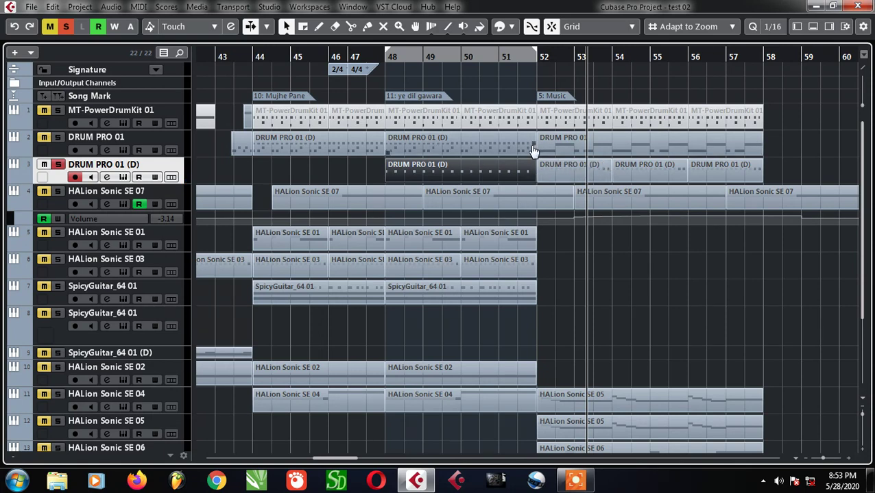
double_click(578, 172)
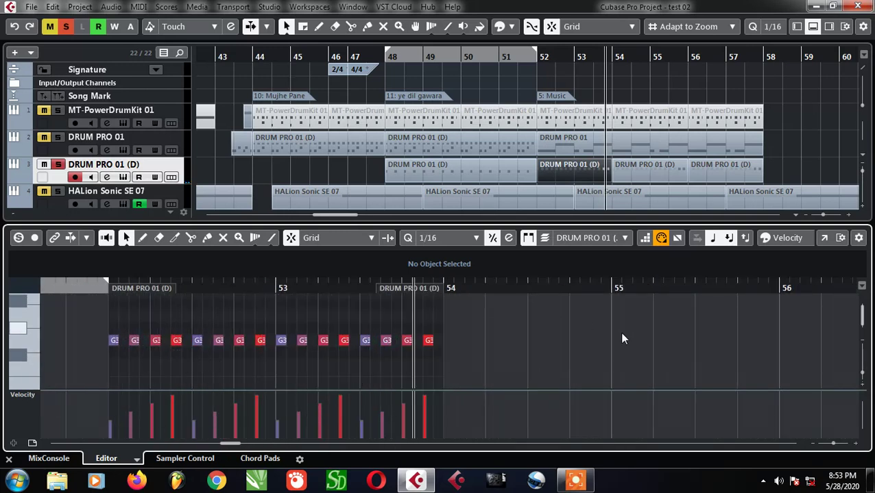
click(813, 26)
Step: Solo only the DRUM PRO 01 track and play it from just before its part that begins in bar 43
key(g)
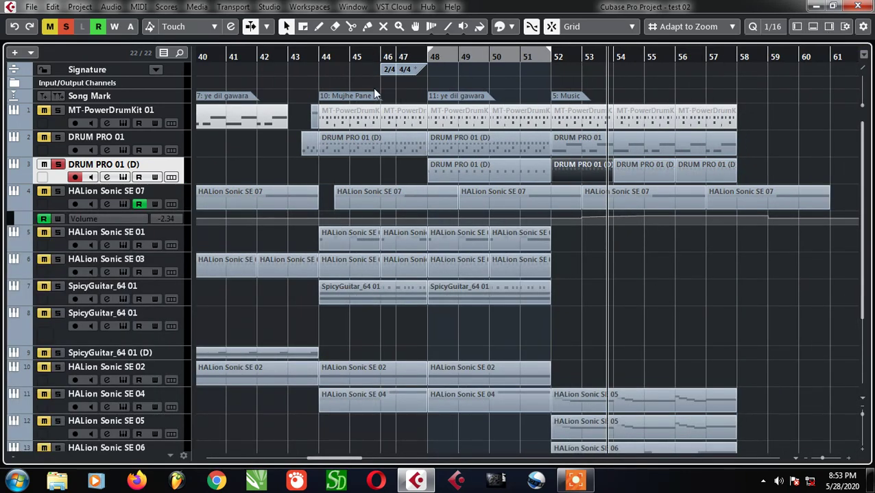
click(318, 56)
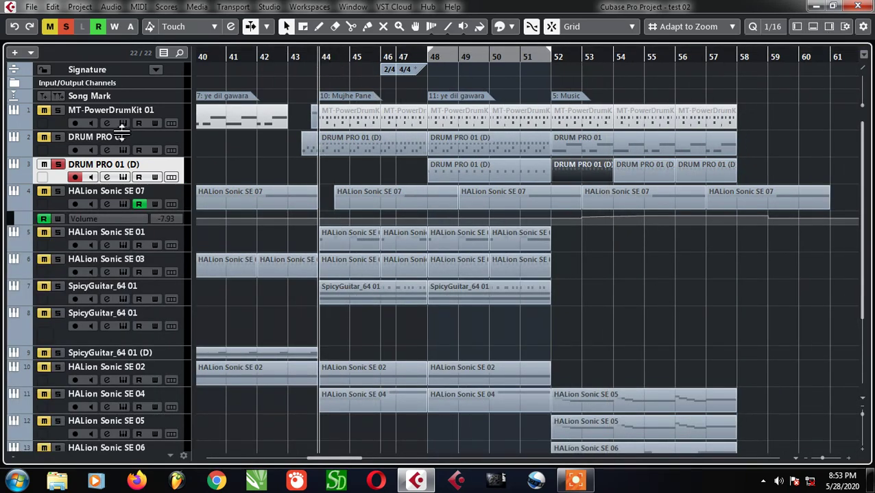
click(59, 137)
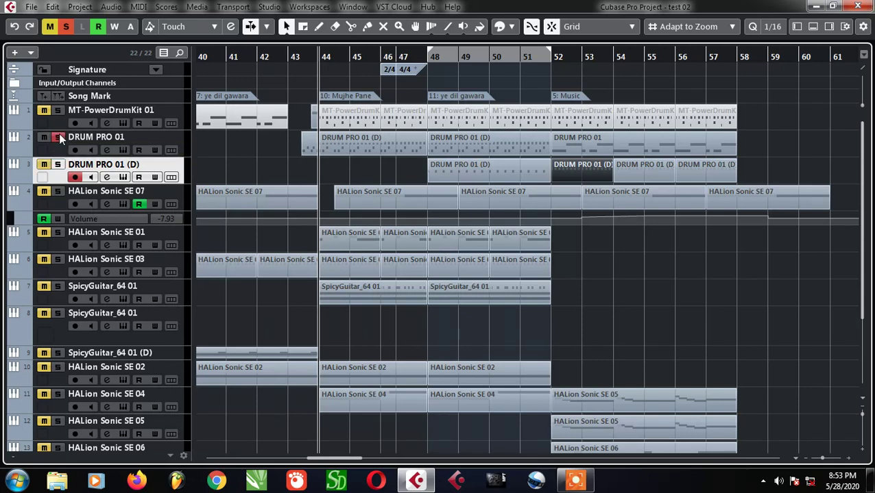
key(g)
key(g)
key(g)
key(g)
key(g)
key(h)
key(h)
key(h)
key(h)
key(h)
key(h)
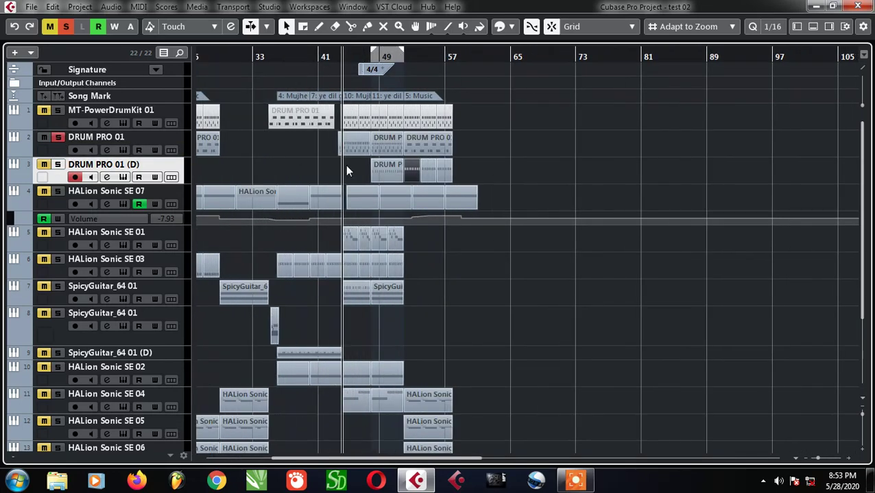
click(289, 49)
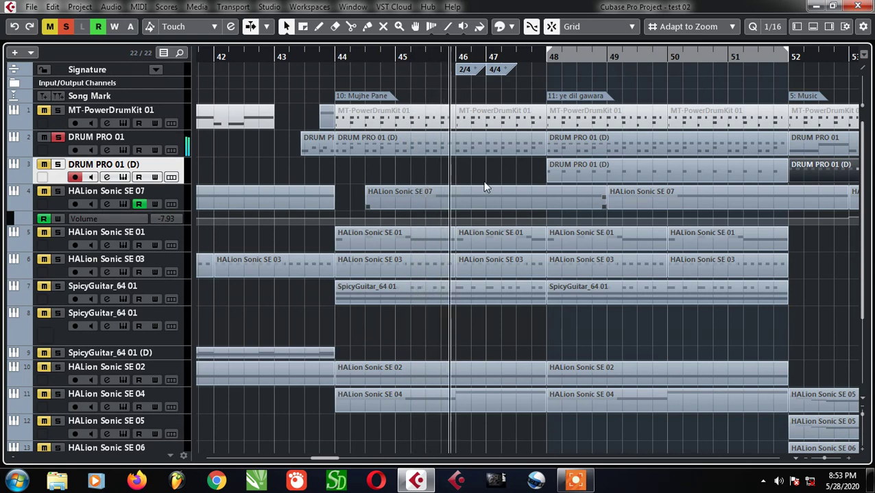
Step: Add DRUM PRO 01 (D) to the solo and play both drum tracks together on to about bar 54
click(57, 164)
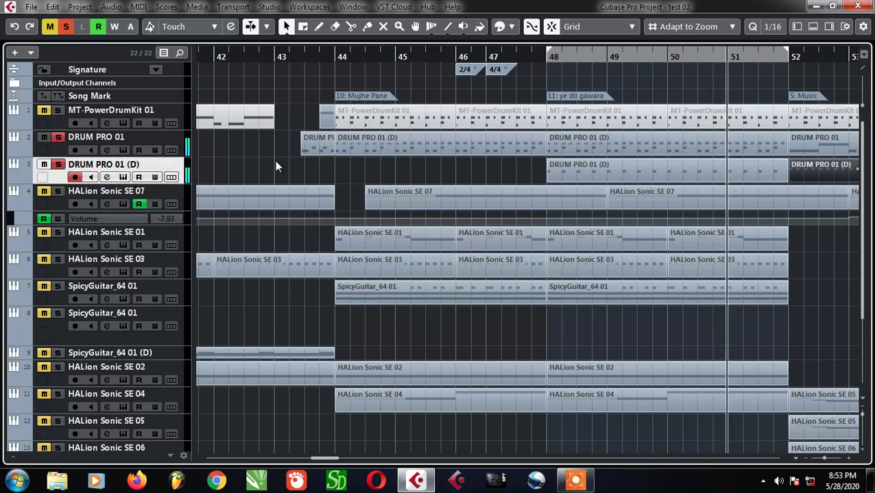
scroll(275, 160, down, 3)
scroll(665, 174, up, 3)
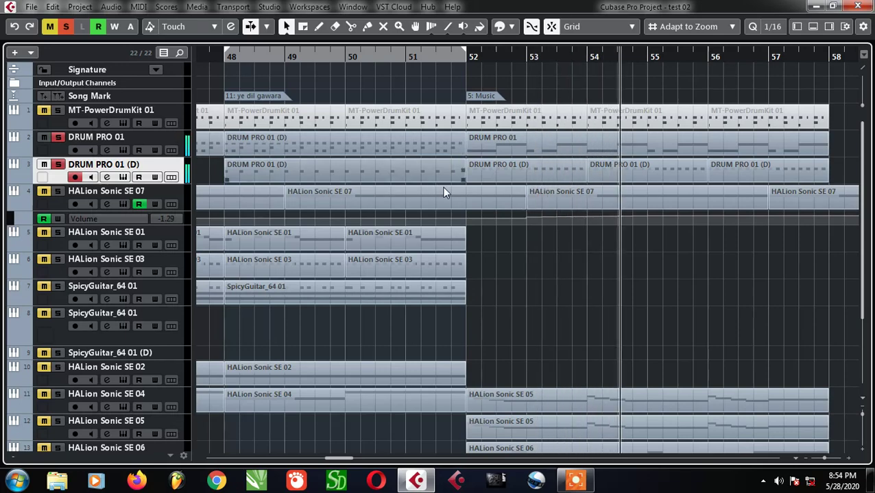
Step: Return the playback position to bar 1 and examine the overall arrangement and the opening bars of all tracks
scroll(442, 186, down, 4)
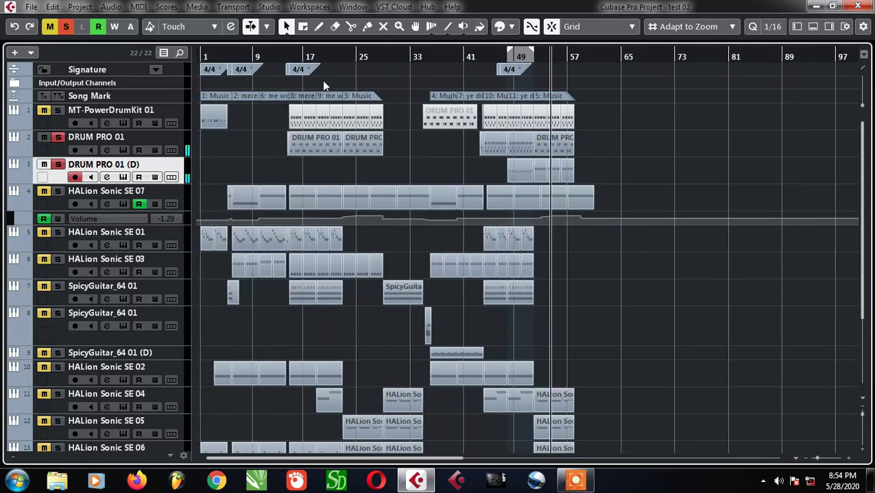
scroll(333, 59, up, 1)
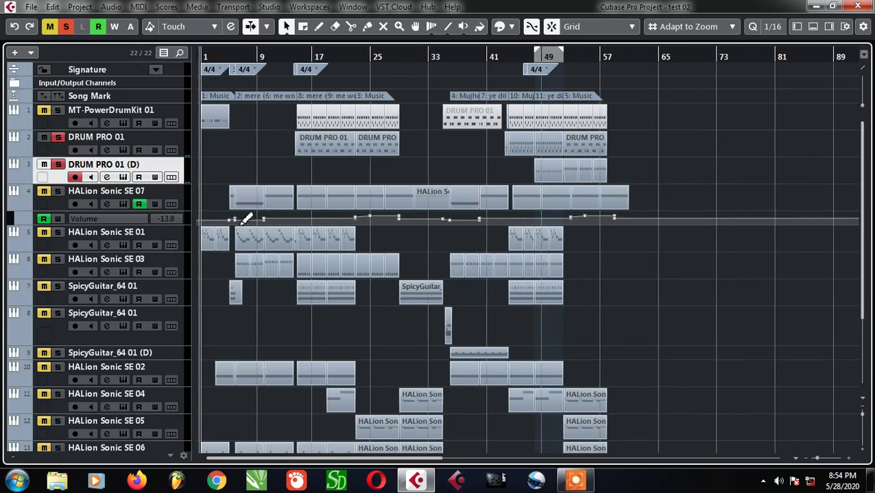
scroll(274, 225, down, 3)
scroll(280, 226, down, 1)
scroll(279, 226, down, 3)
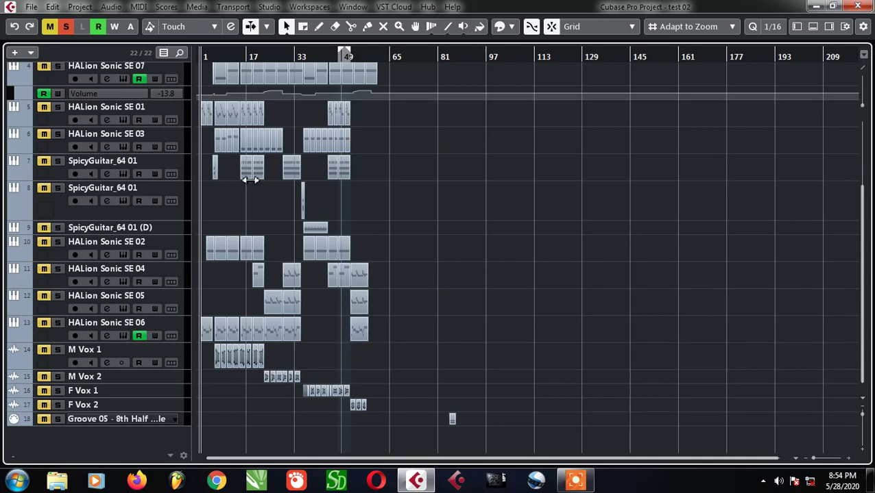
scroll(205, 192, up, 5)
scroll(199, 192, up, 8)
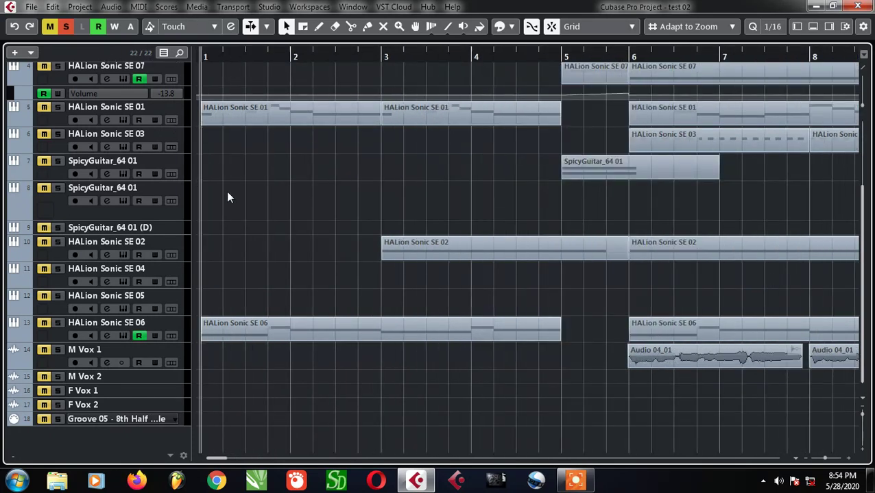
scroll(234, 201, up, 3)
scroll(234, 202, down, 3)
scroll(265, 203, up, 3)
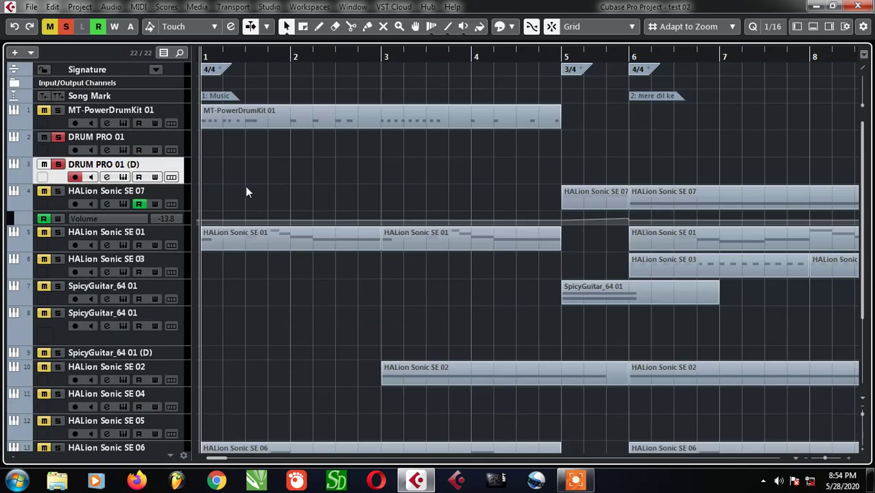